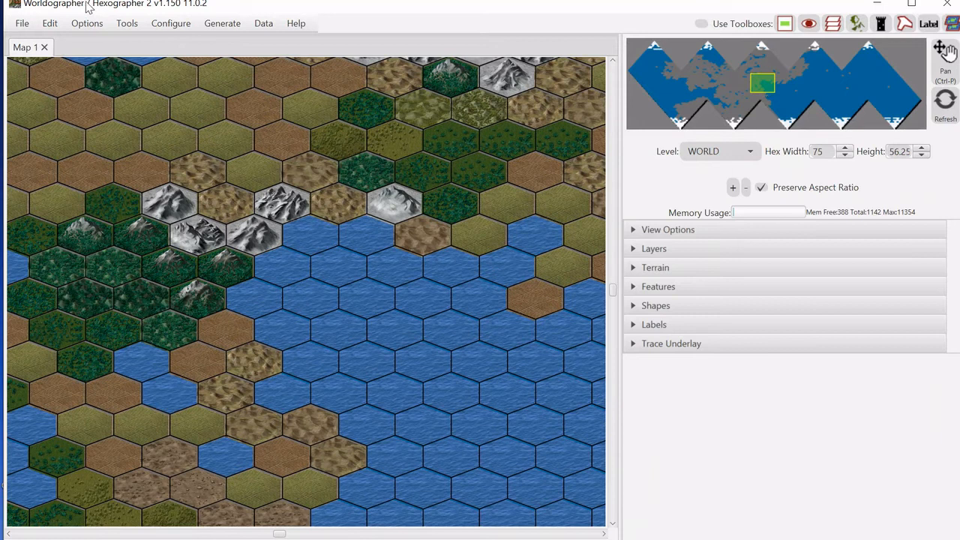
Create a new world/kingdom map and generate it with the default setup settings.
left_click(21, 25)
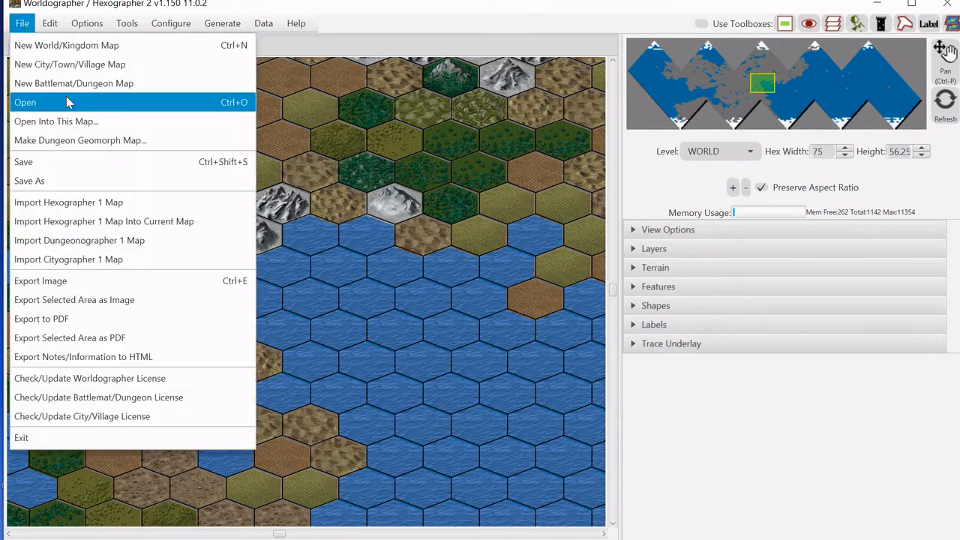
left_click(77, 47)
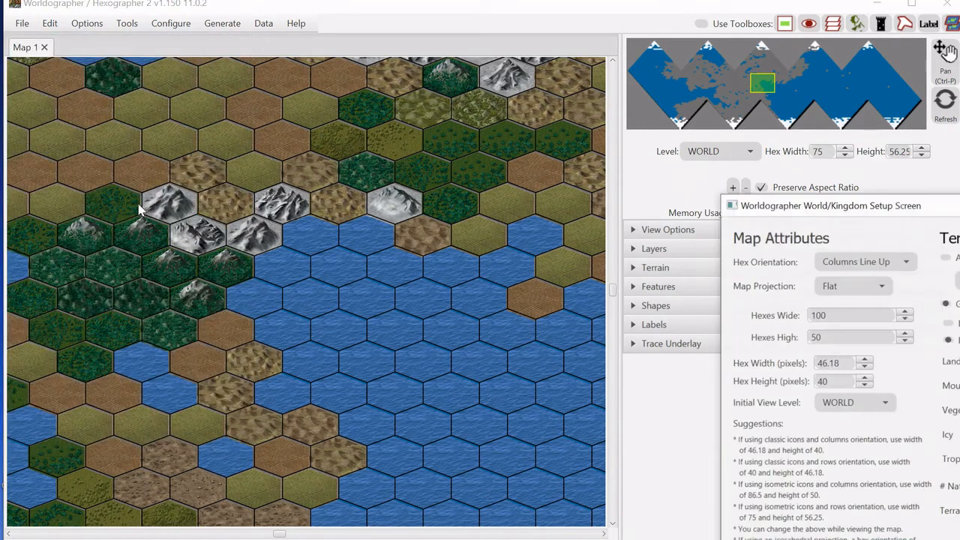
left_click_drag(915, 209, 577, 84)
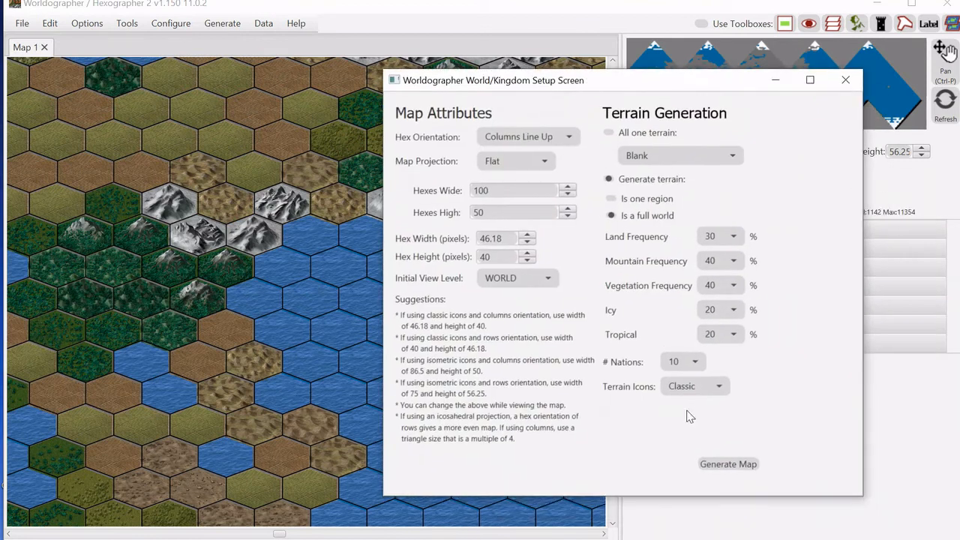
left_click(720, 461)
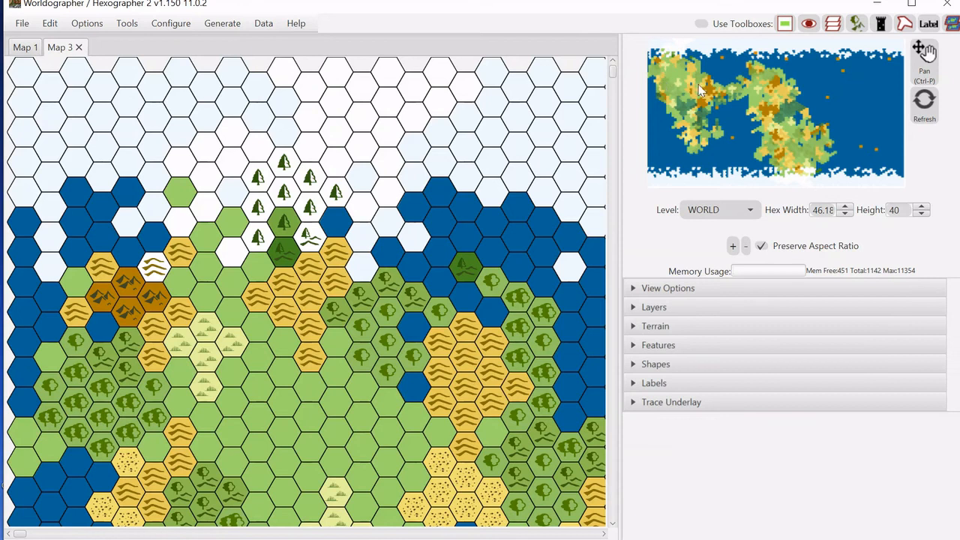
Paint Dead Forest terrain from the Classic terrain set onto a few hexes of the eastern land.
left_click_drag(702, 90, 722, 100)
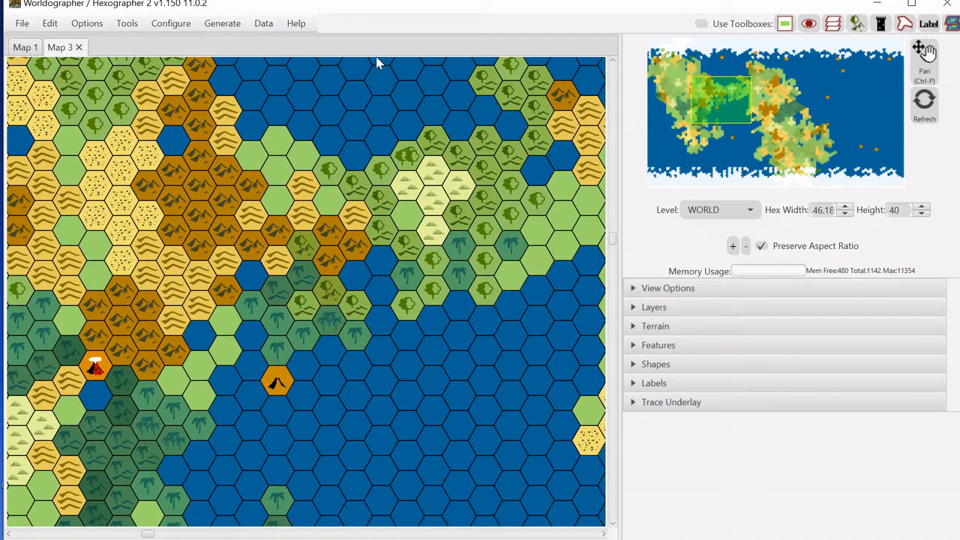
left_click(660, 327)
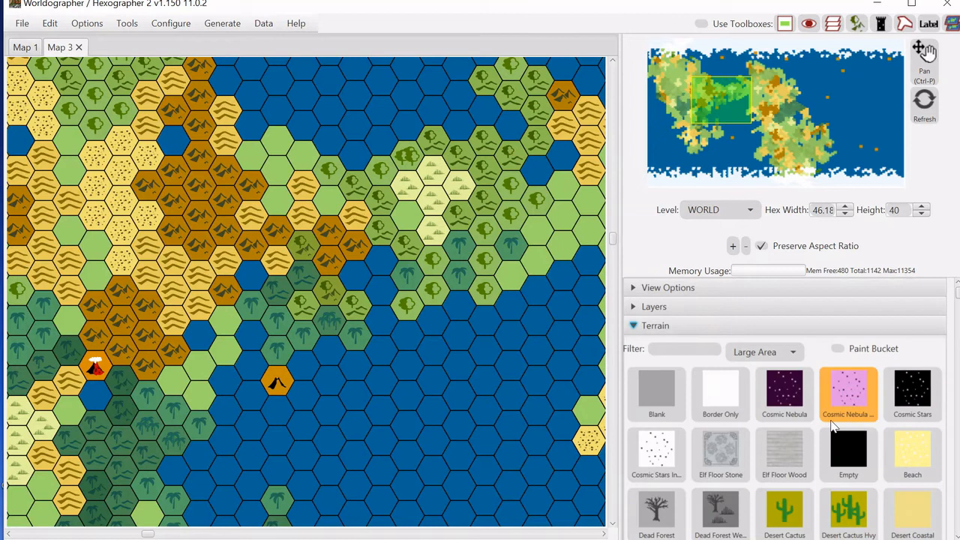
left_click(770, 358)
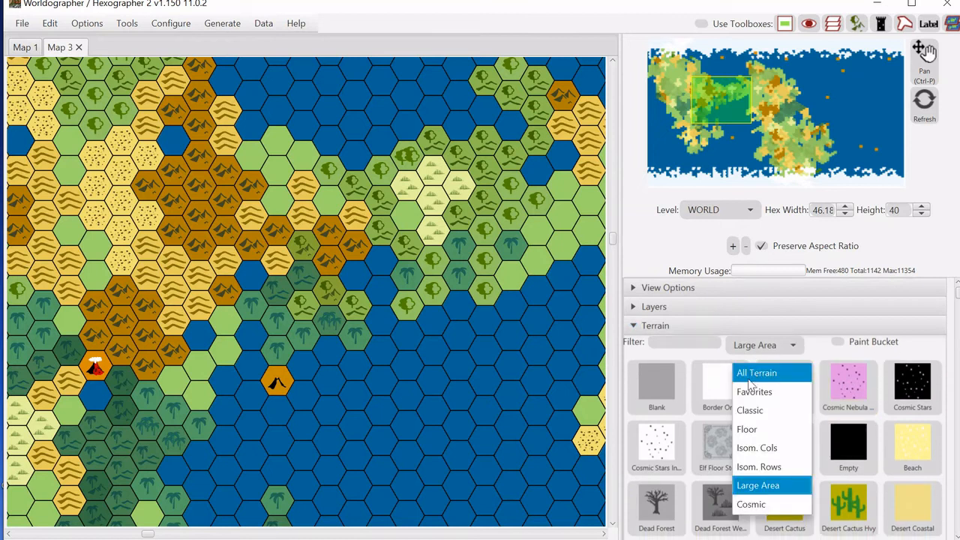
left_click(748, 411)
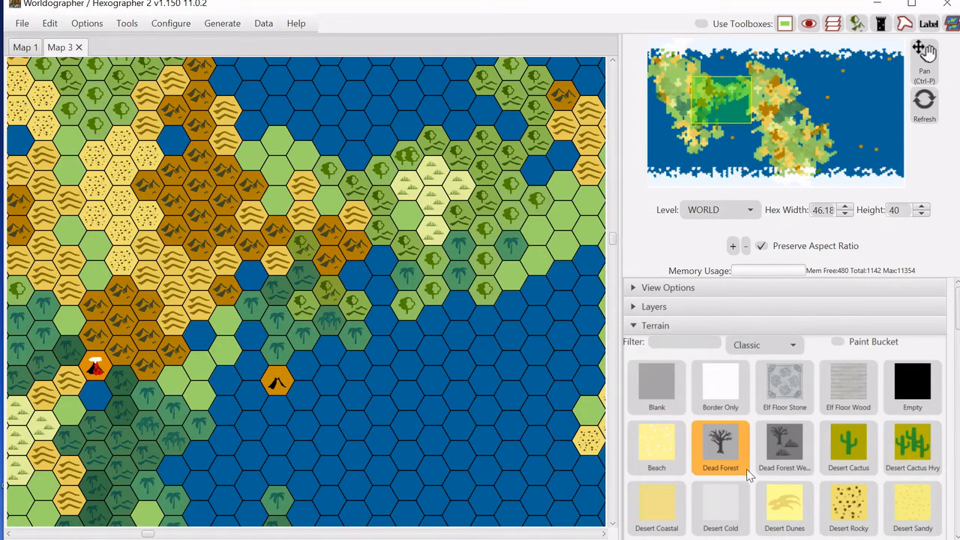
left_click(724, 456)
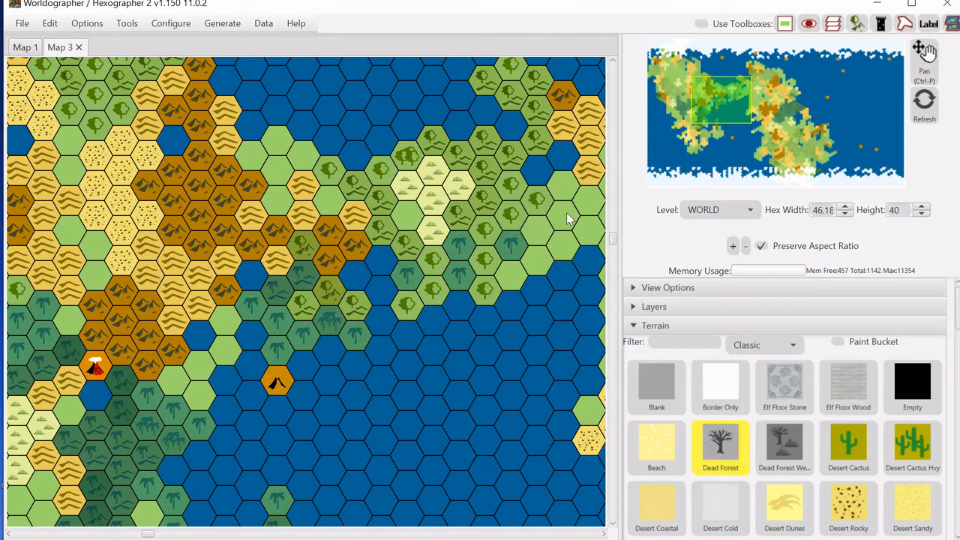
left_click_drag(568, 219, 528, 246)
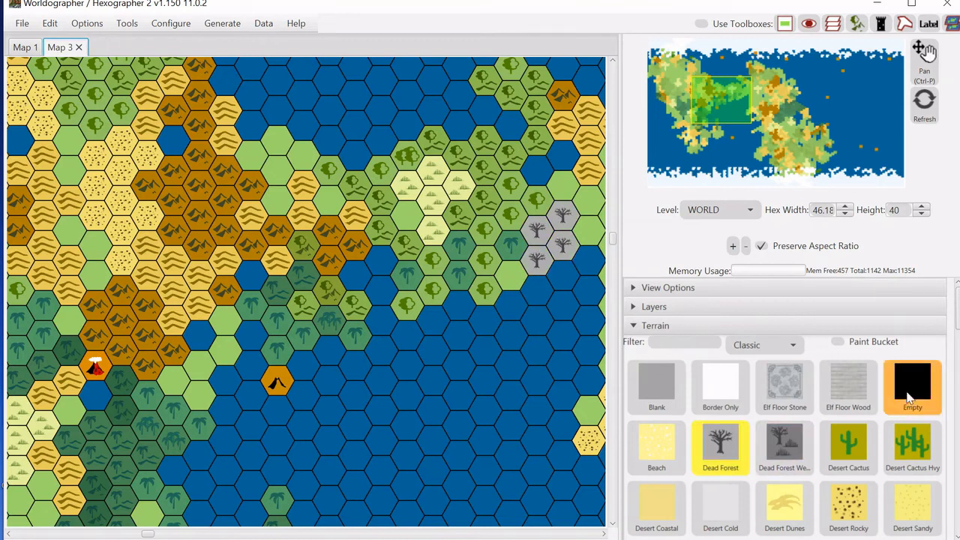
Paint Water Sea terrain across the ocean hexes along the coast in the middle of the map.
left_click_drag(958, 326, 958, 495)
left_click(837, 377)
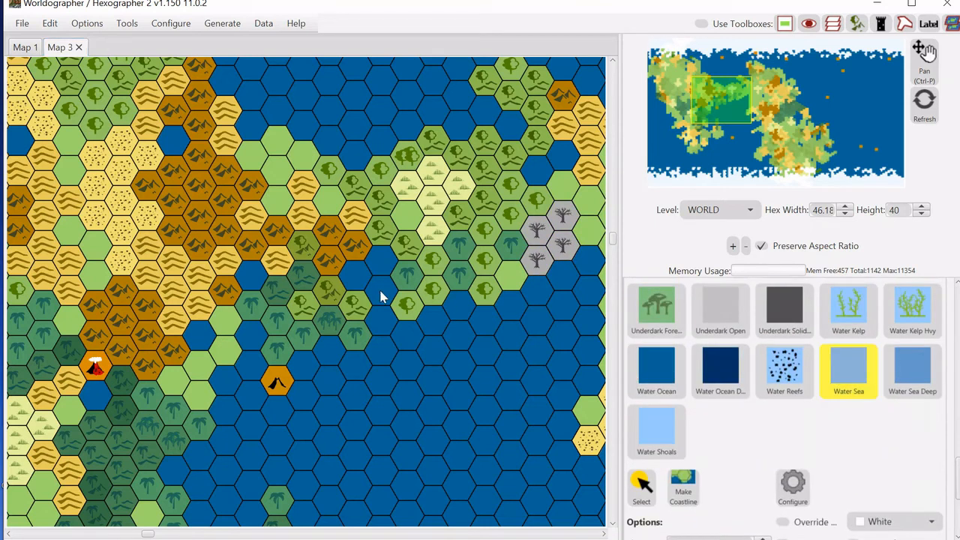
mouse_move(357, 286)
left_mouse_down()
mouse_move(380, 264)
mouse_move(381, 332)
mouse_move(488, 319)
mouse_move(562, 279)
mouse_move(584, 279)
mouse_move(579, 331)
left_mouse_up()
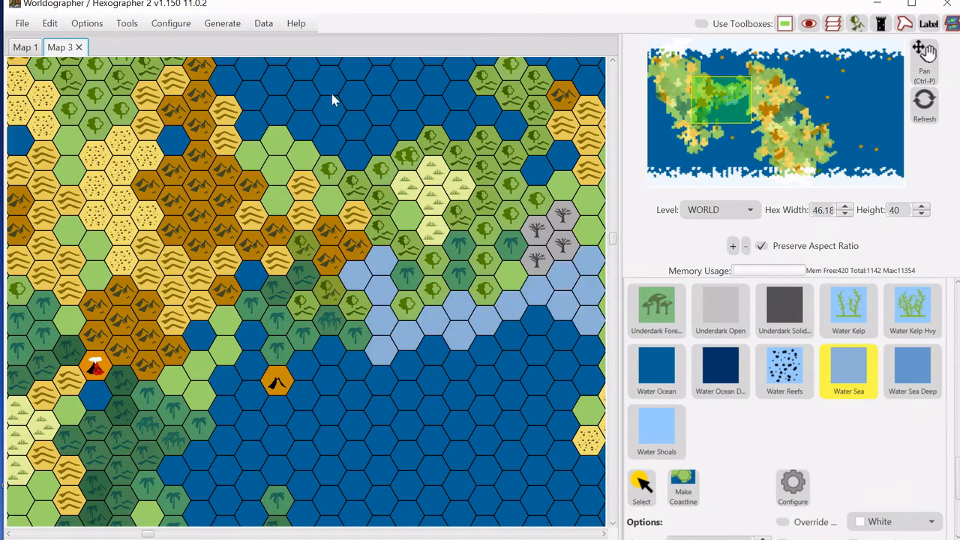
Generate coasts for the map, then generate 10 rivers.
left_click(222, 27)
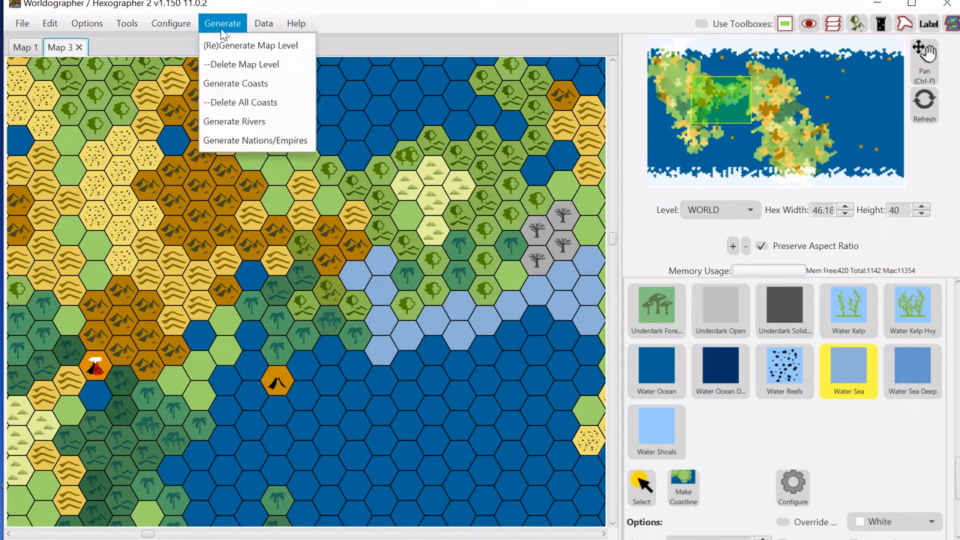
left_click(233, 84)
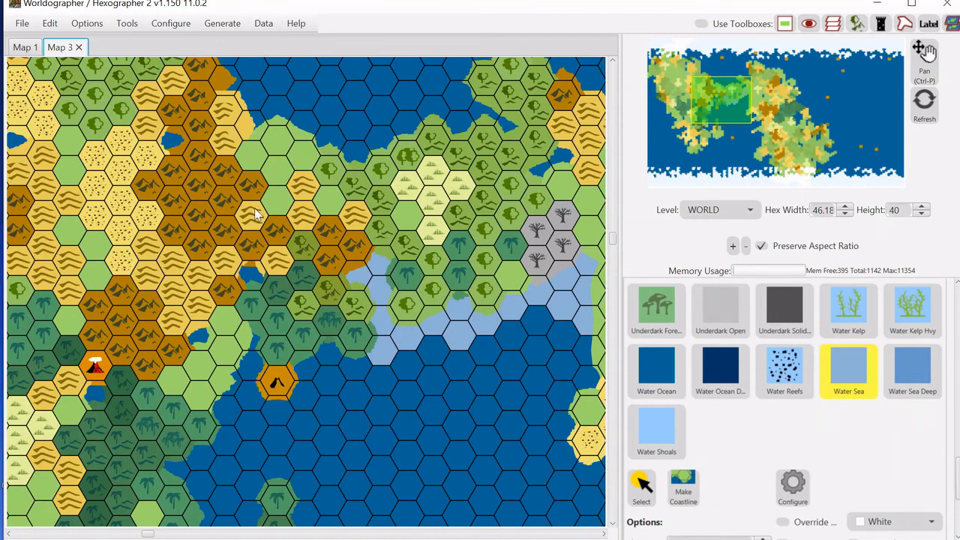
left_click(258, 30)
mouse_move(225, 29)
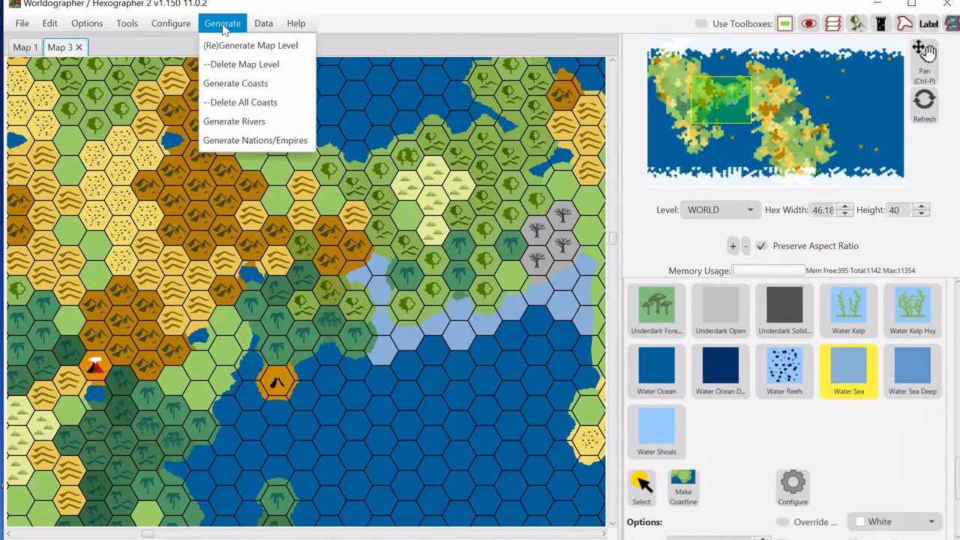
left_click(225, 121)
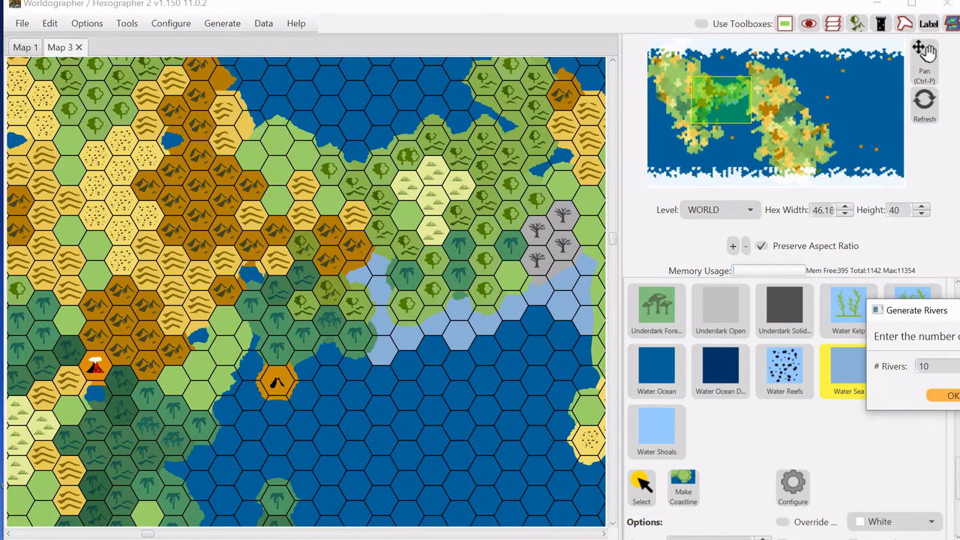
left_click(952, 395)
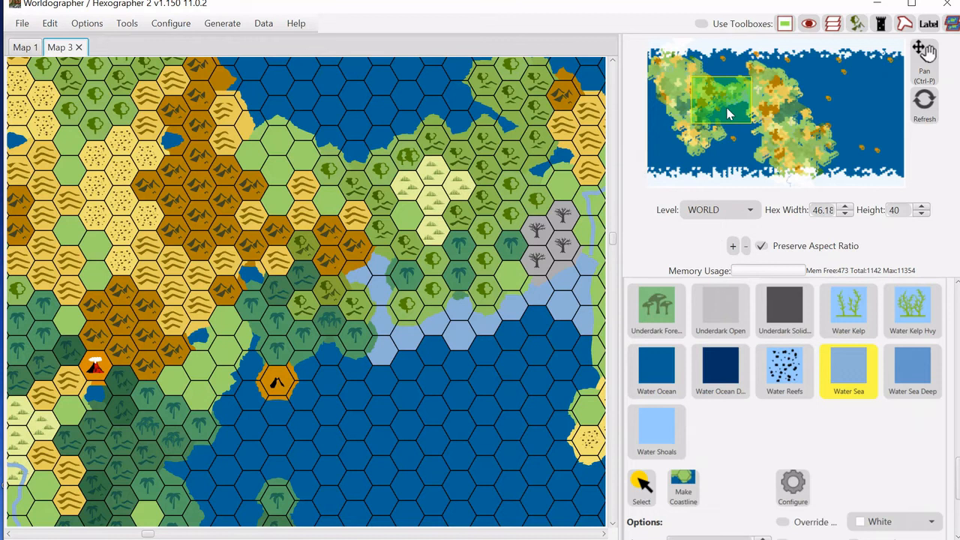
Select a generated river shape on the eastern land with the shapes Select tool to inspect it.
left_click_drag(728, 108, 743, 109)
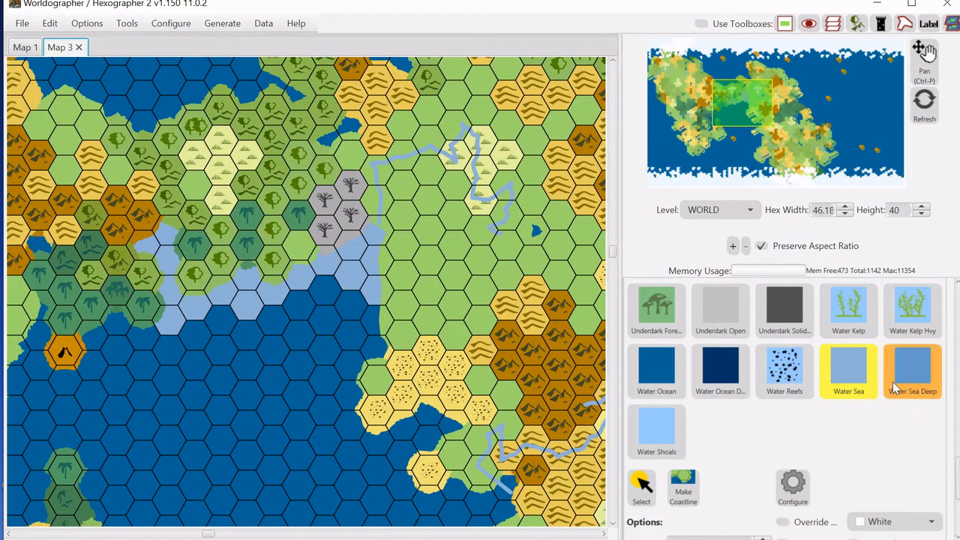
left_click_drag(959, 471, 956, 516)
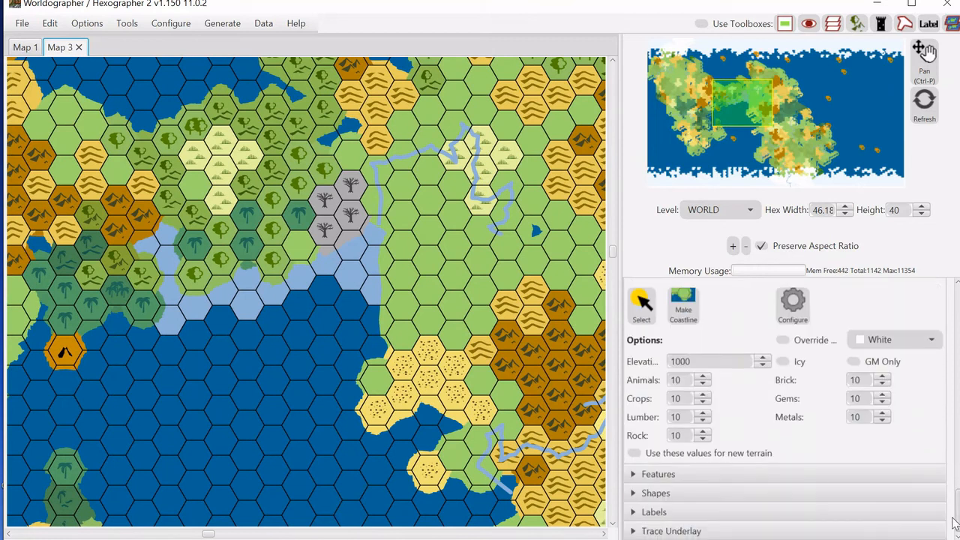
left_click(652, 493)
left_click(654, 493)
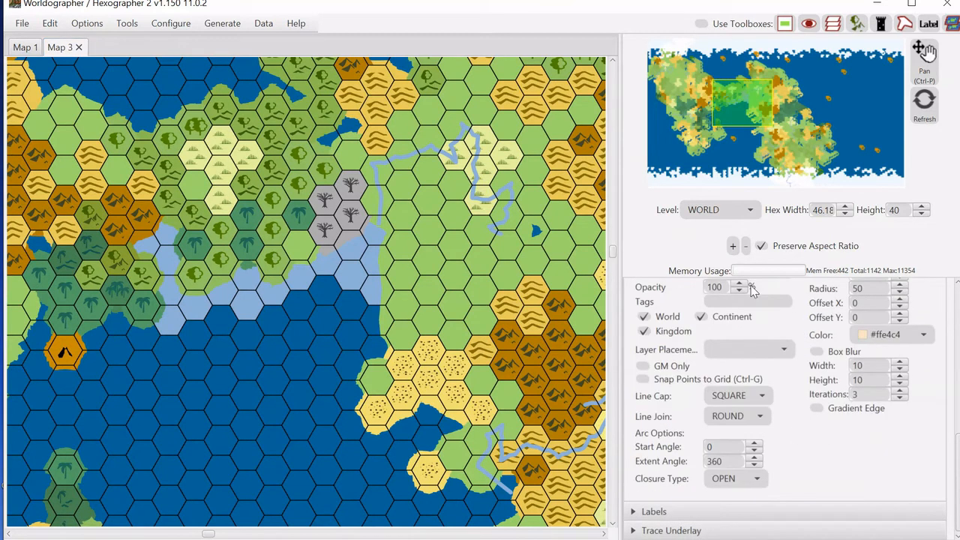
scroll(829, 387, "up", 5)
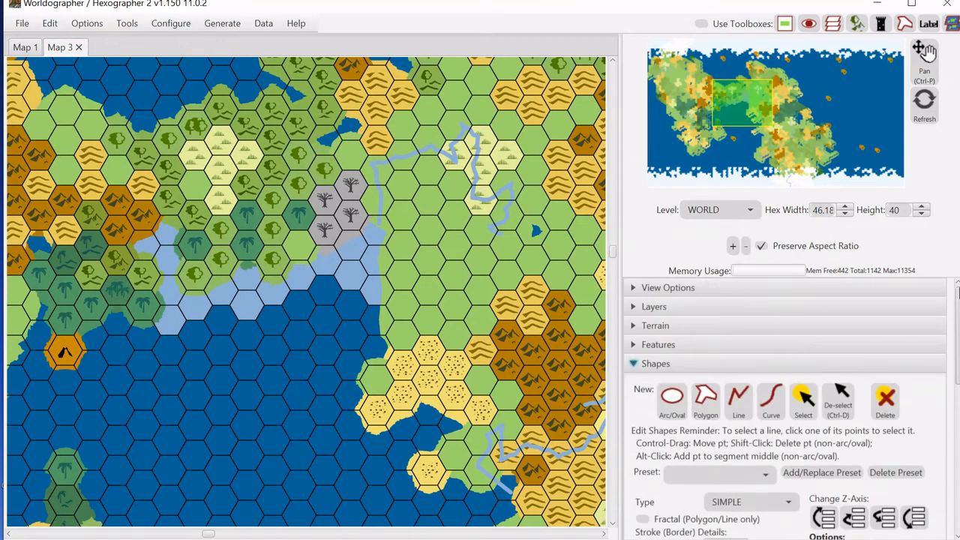
left_click(803, 398)
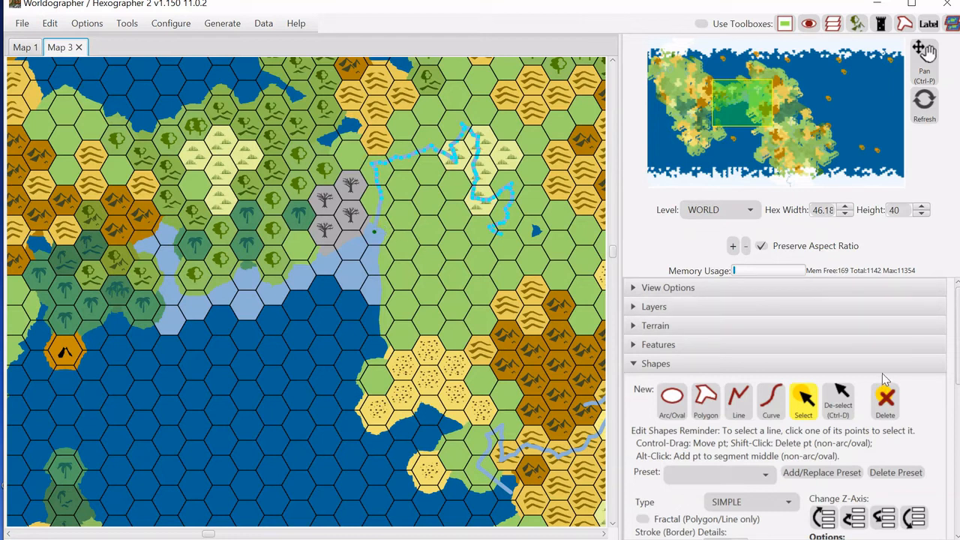
left_click(657, 364)
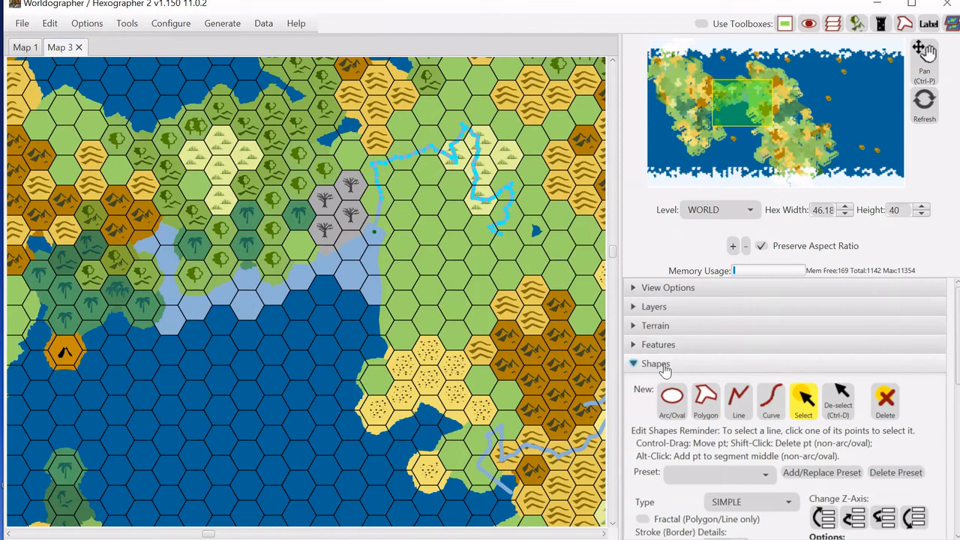
Place a city feature icon from the Classic features set on a grassland hex east of the bay.
left_click(666, 345)
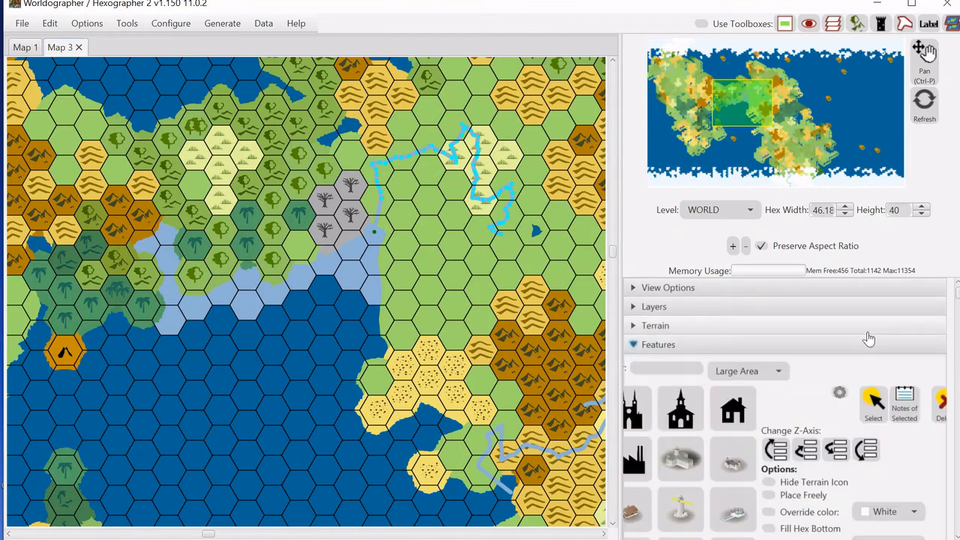
left_click(681, 422)
left_click(748, 371)
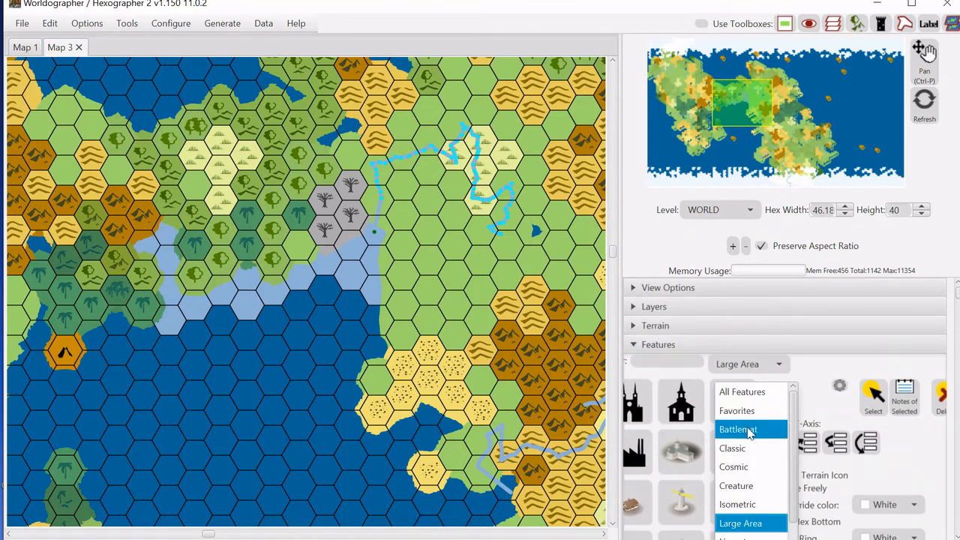
left_click(746, 448)
left_click(636, 452)
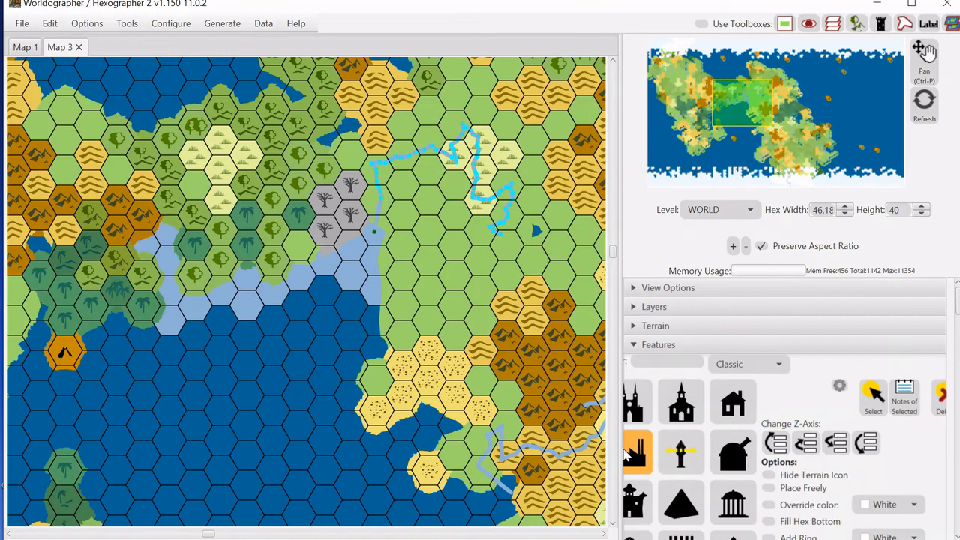
left_click(691, 505)
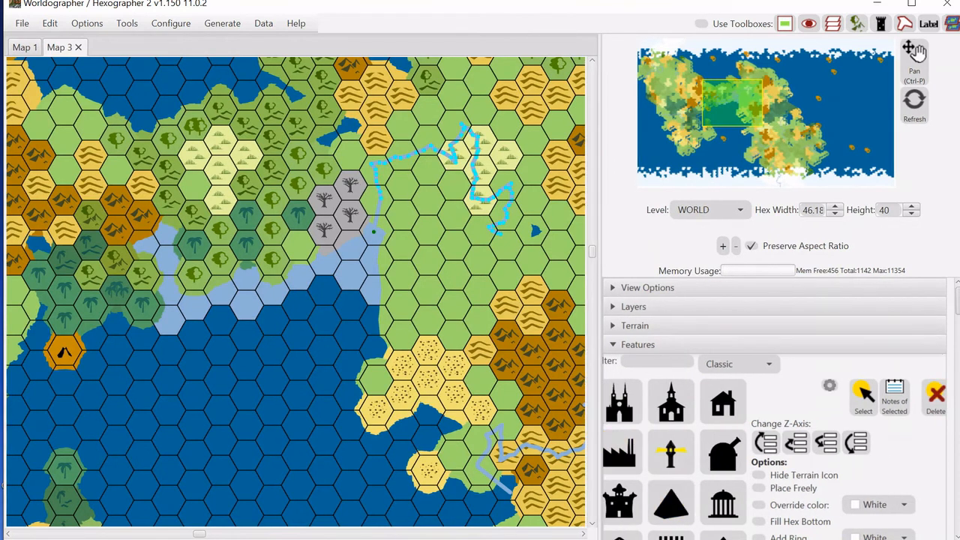
scroll(944, 372, "down", 10)
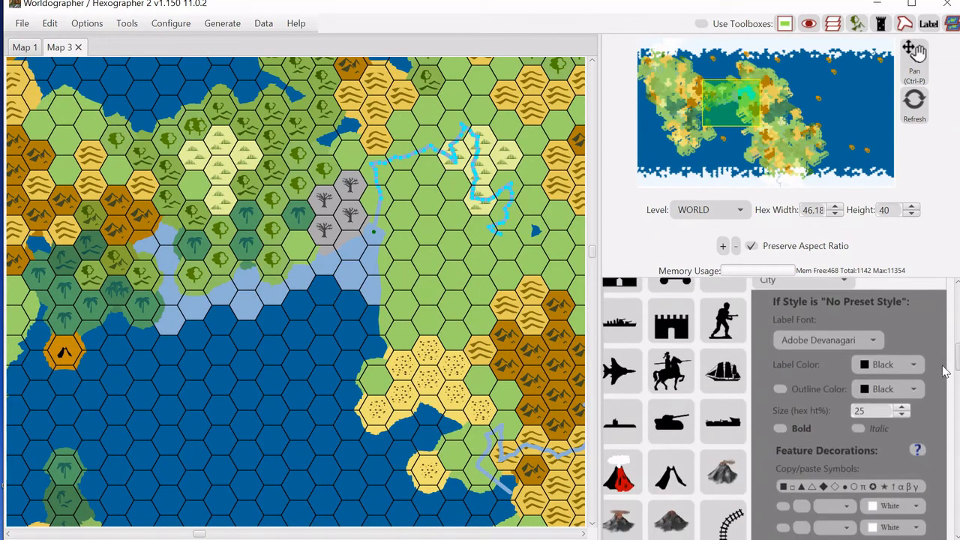
left_click_drag(944, 367, 947, 458)
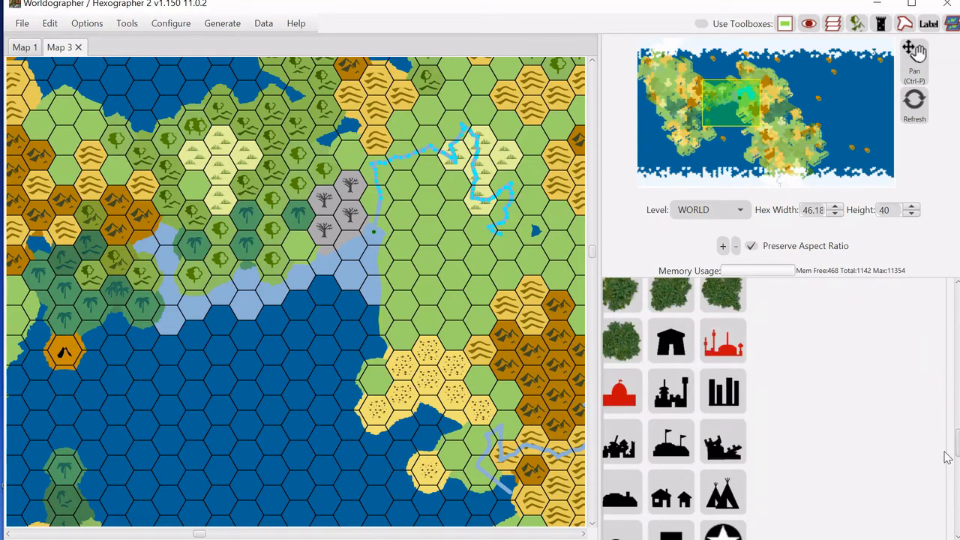
left_click(725, 344)
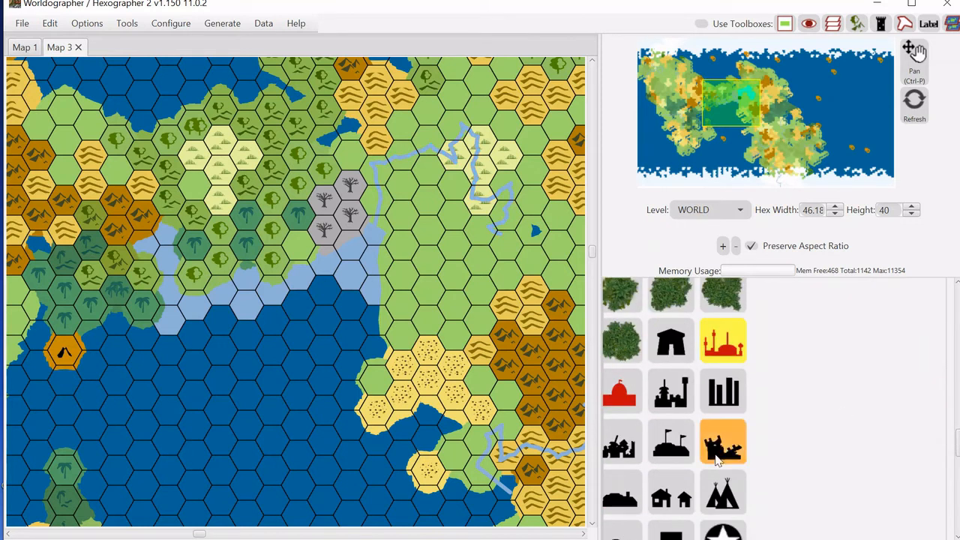
left_click(666, 392)
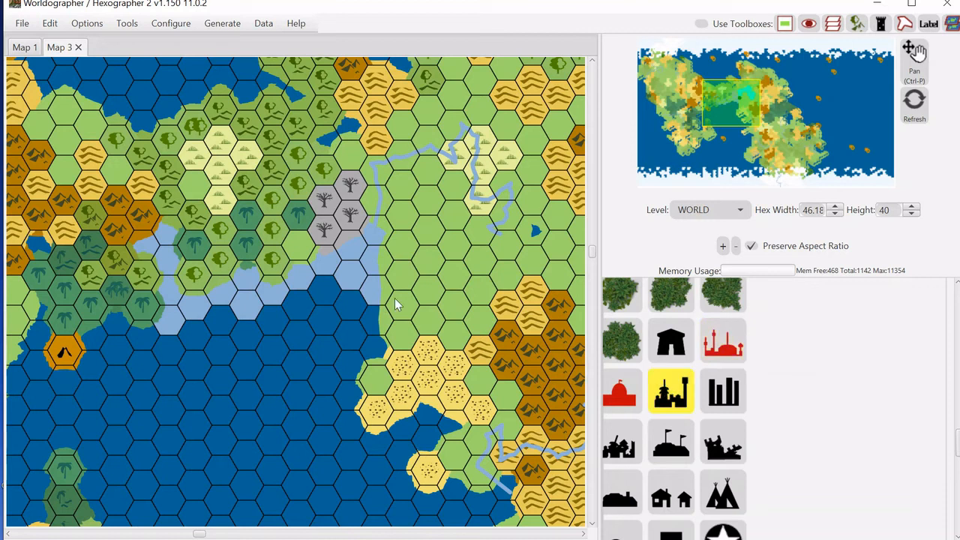
left_click(456, 284)
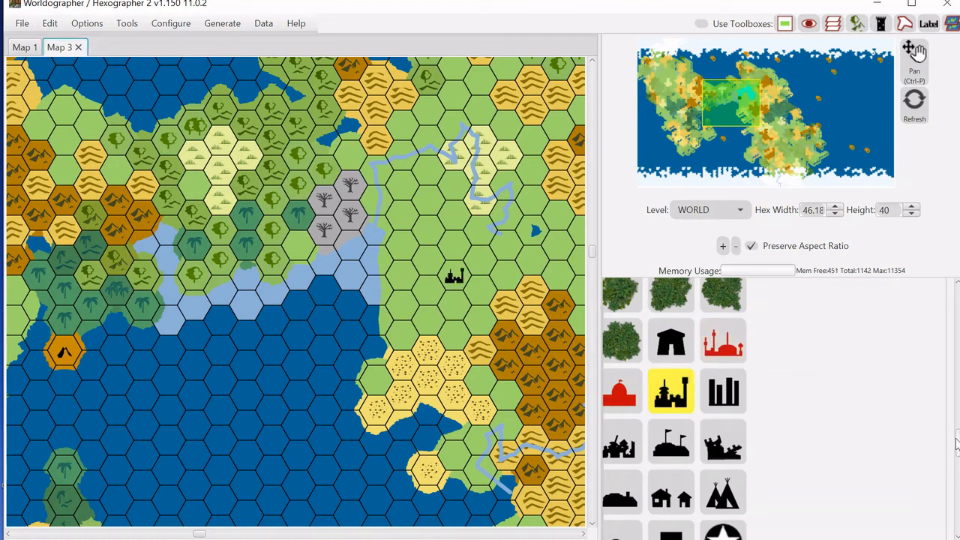
Select the placed city feature and open its notes.
scroll(921, 335, "up", 10)
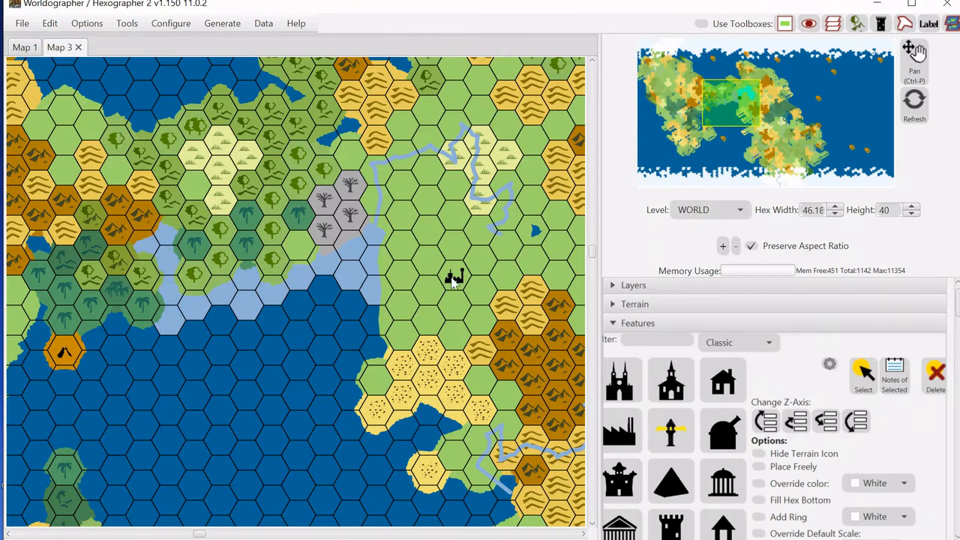
left_click(863, 371)
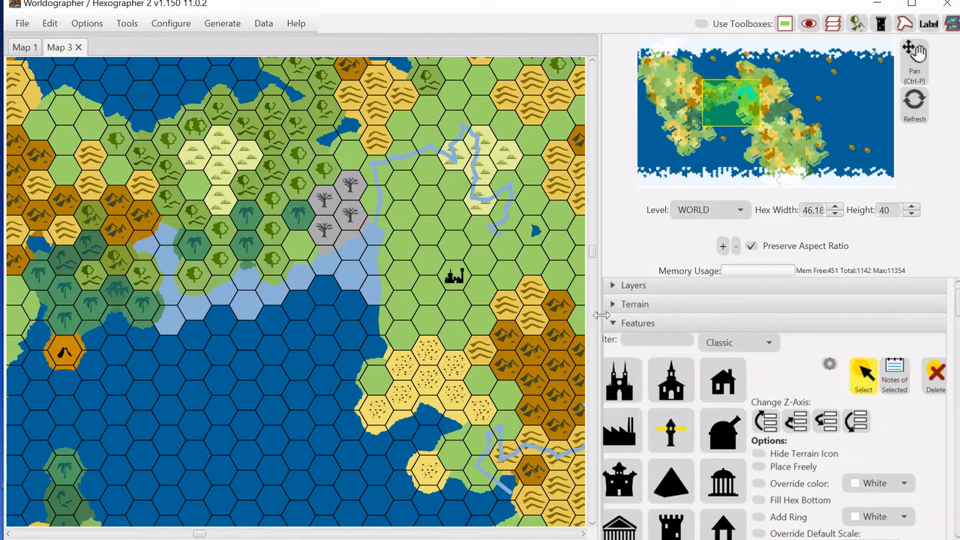
left_click(454, 278)
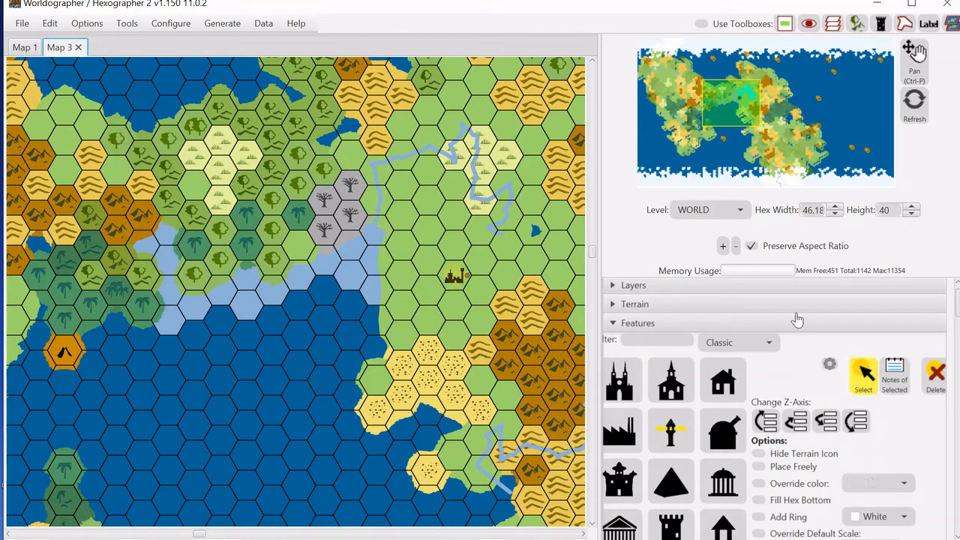
left_click(893, 373)
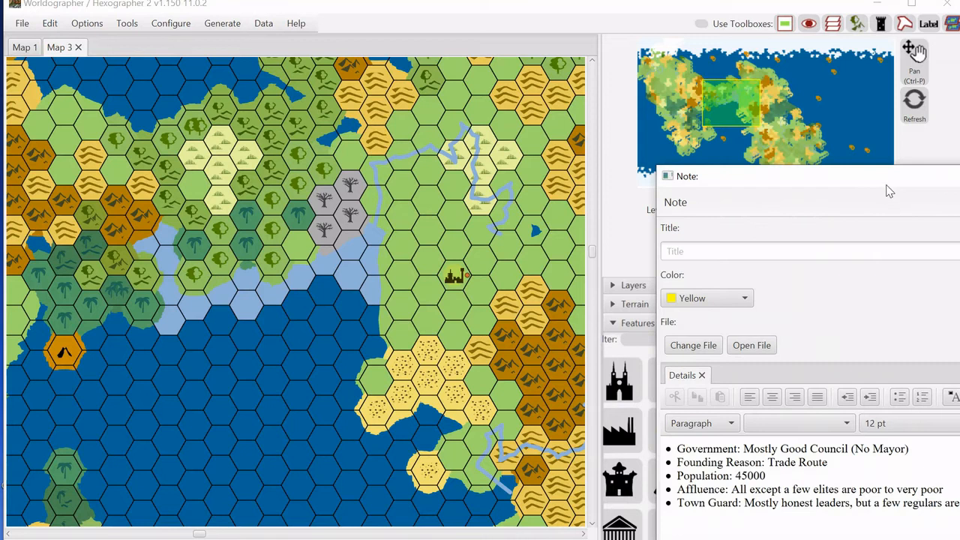
Review the city feature's generated notes and close the note window.
left_click_drag(887, 192, 529, 38)
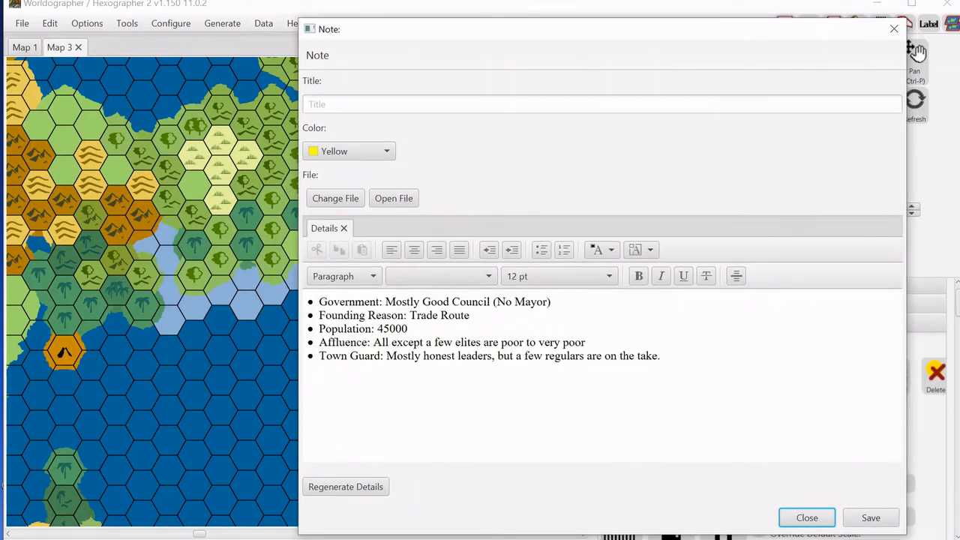
left_click(897, 31)
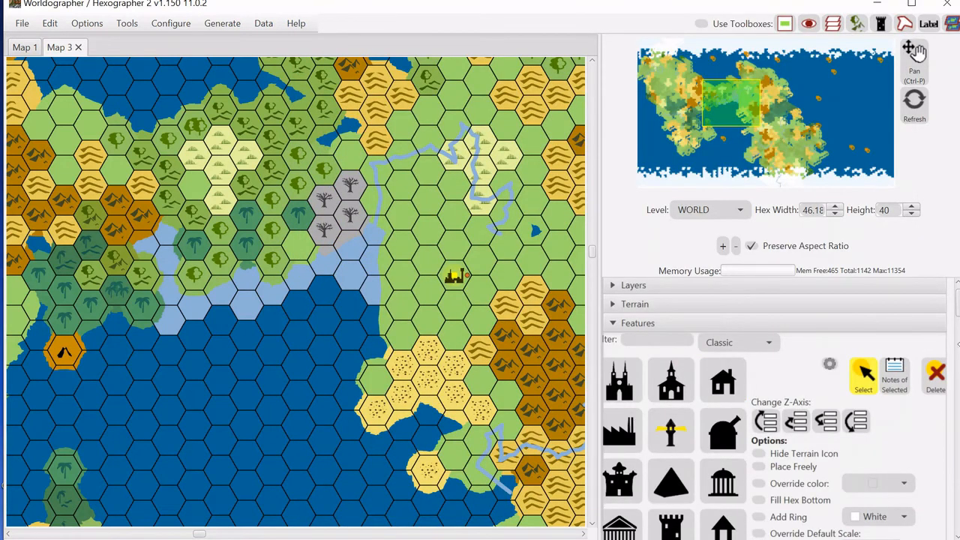
Generate 10 nations/empires across the world map.
scroll(958, 315, "down", 3)
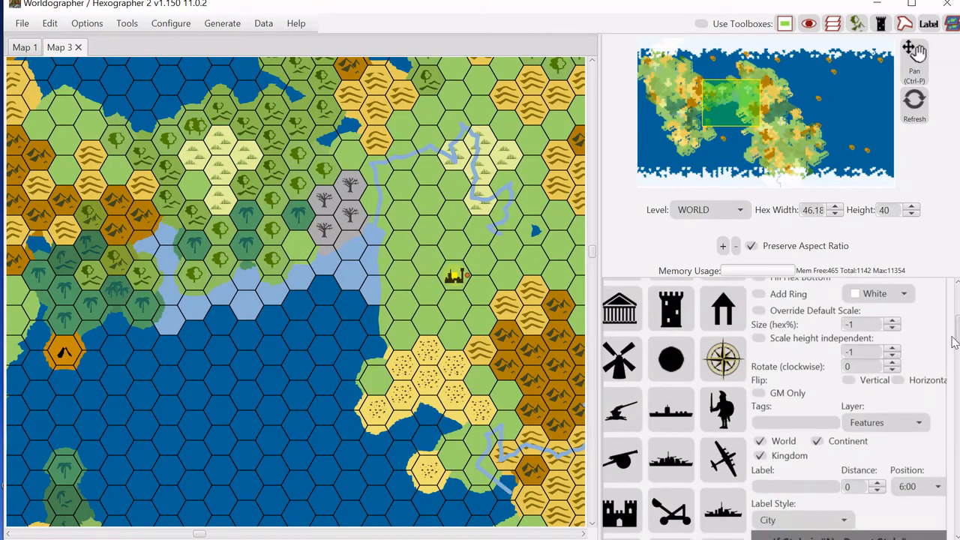
scroll(957, 307, "up", 5)
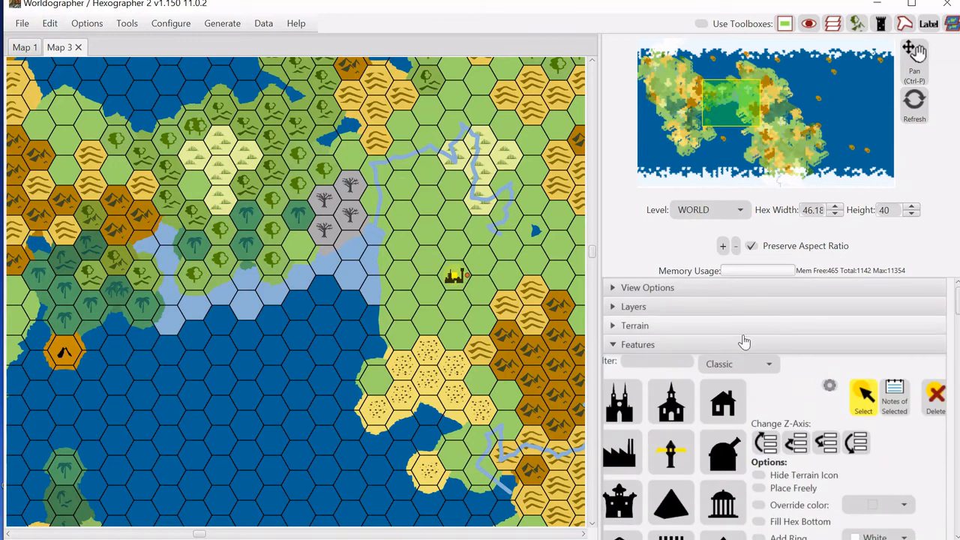
left_click(723, 345)
left_click(205, 25)
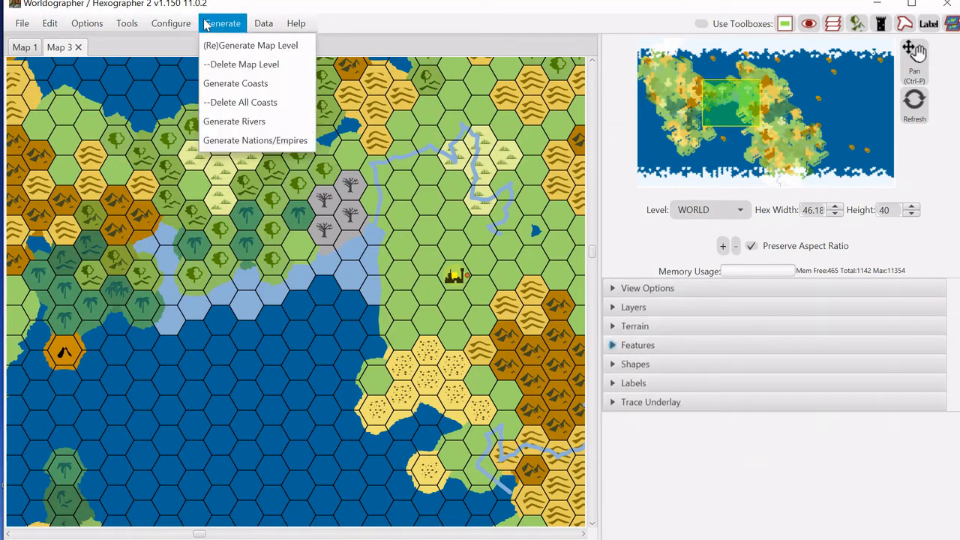
left_click(239, 142)
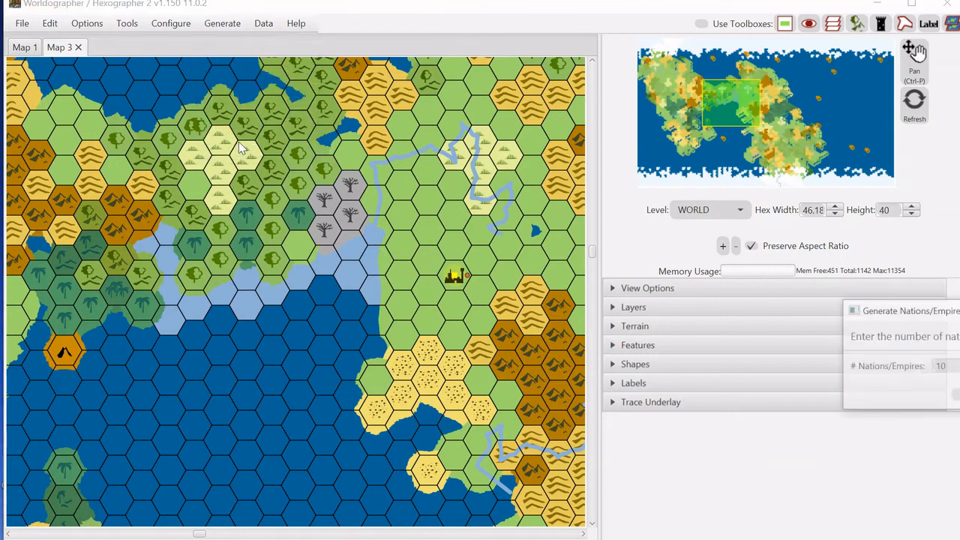
key("Return")
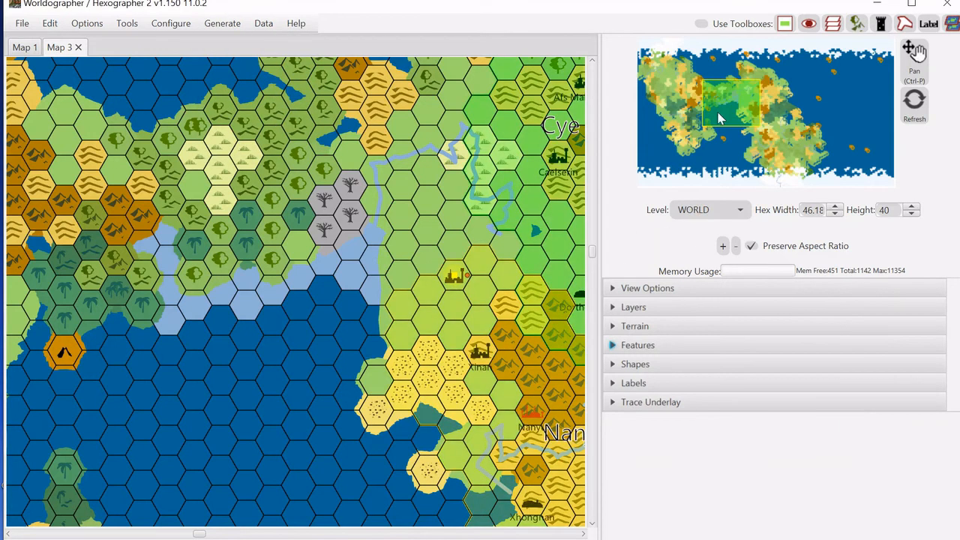
Select the Shudong nation's border shape and set its fill to No Fill.
left_click_drag(734, 113, 776, 105)
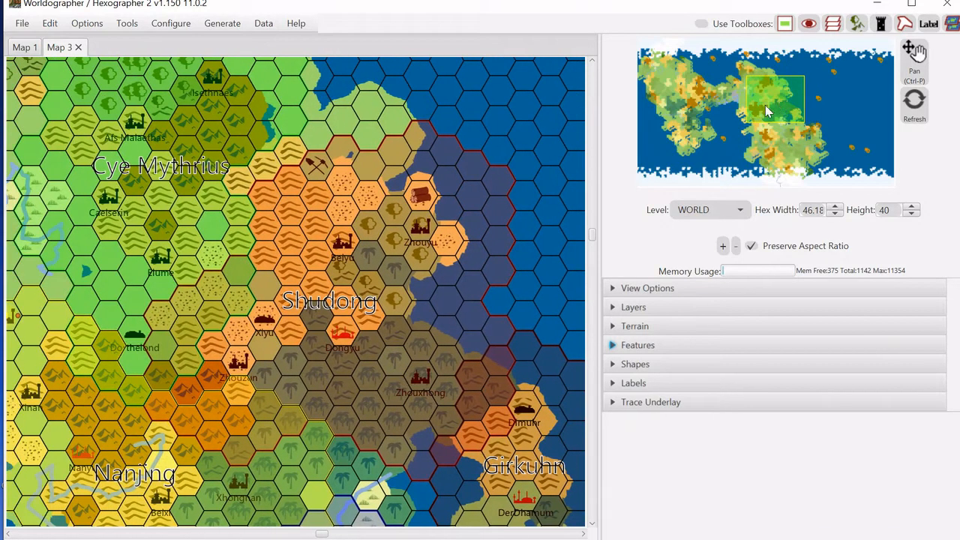
left_click(680, 364)
left_click(784, 398)
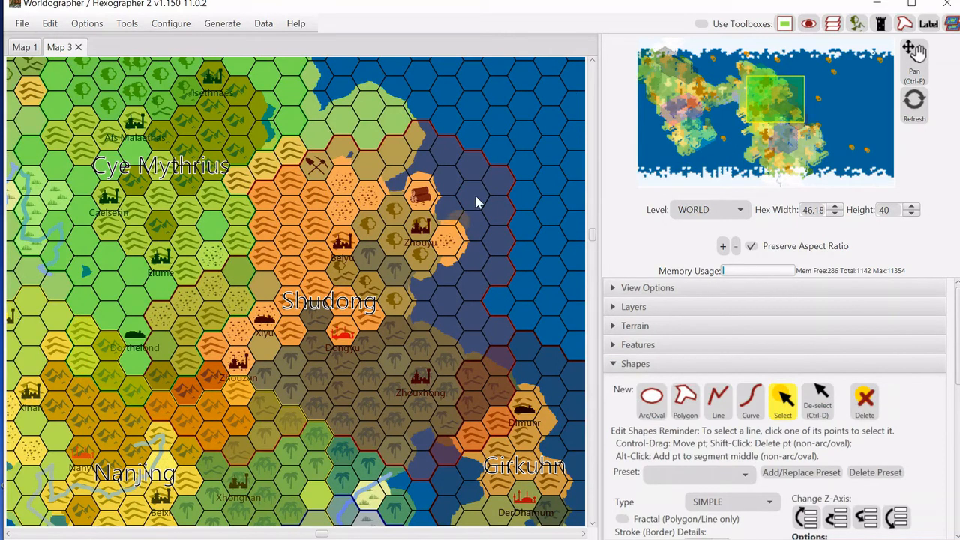
left_click(481, 150)
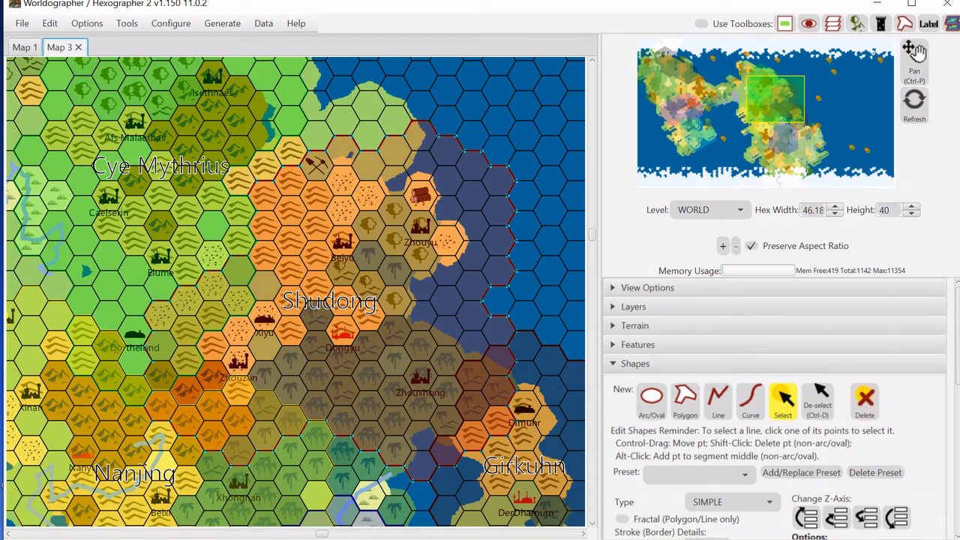
left_click_drag(957, 354, 950, 461)
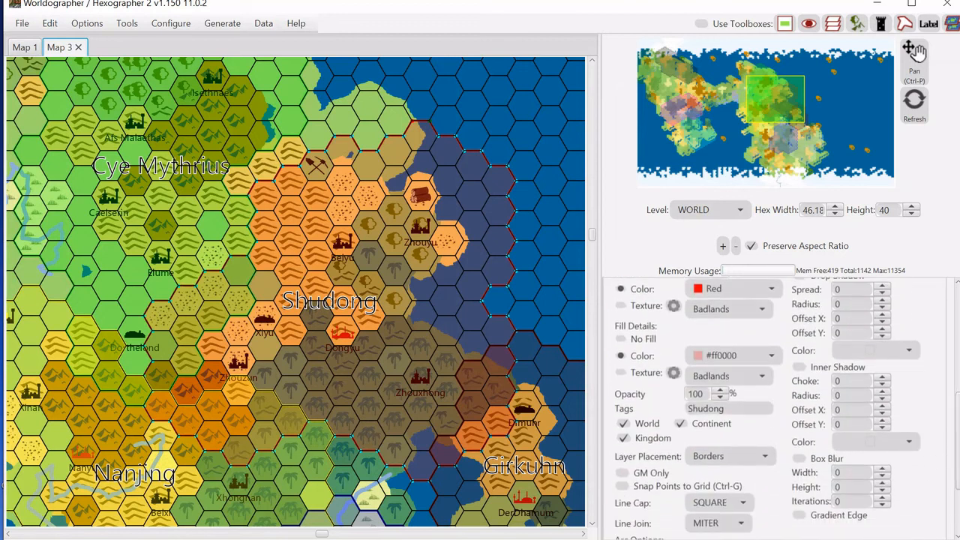
left_click(622, 340)
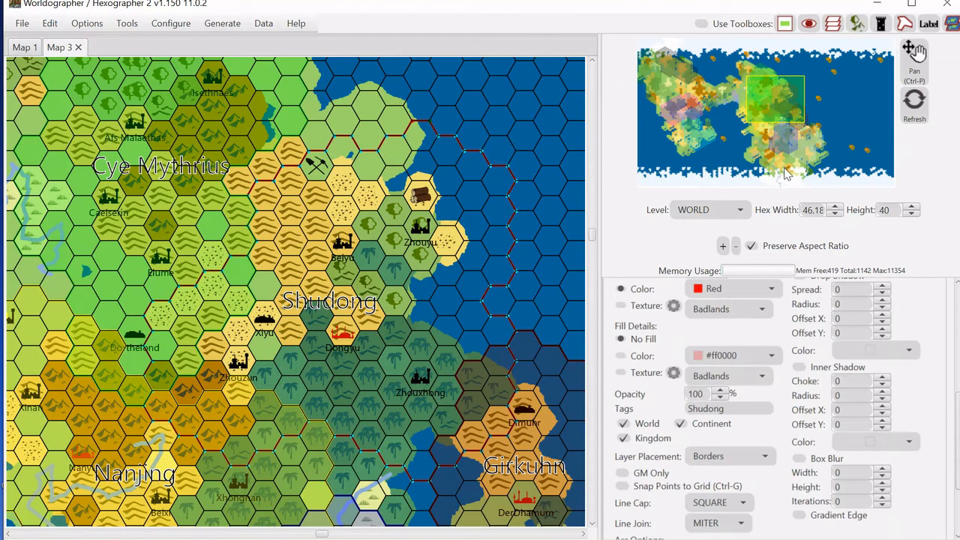
mouse_move(958, 414)
left_mouse_down()
mouse_move(958, 362)
mouse_move(958, 446)
mouse_move(955, 338)
mouse_move(944, 303)
left_mouse_up()
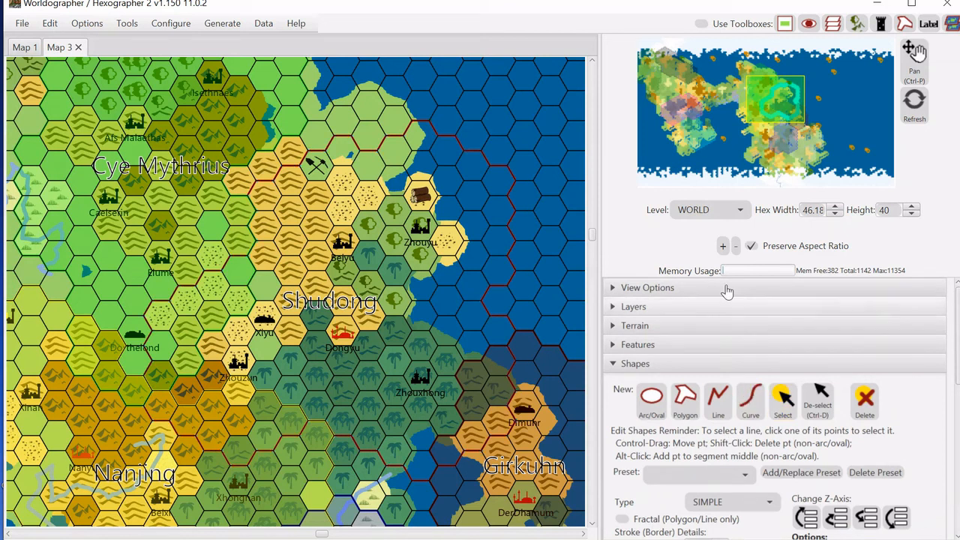
Create a Continent-level child map for the viewed area using the default hex count.
left_click(698, 214)
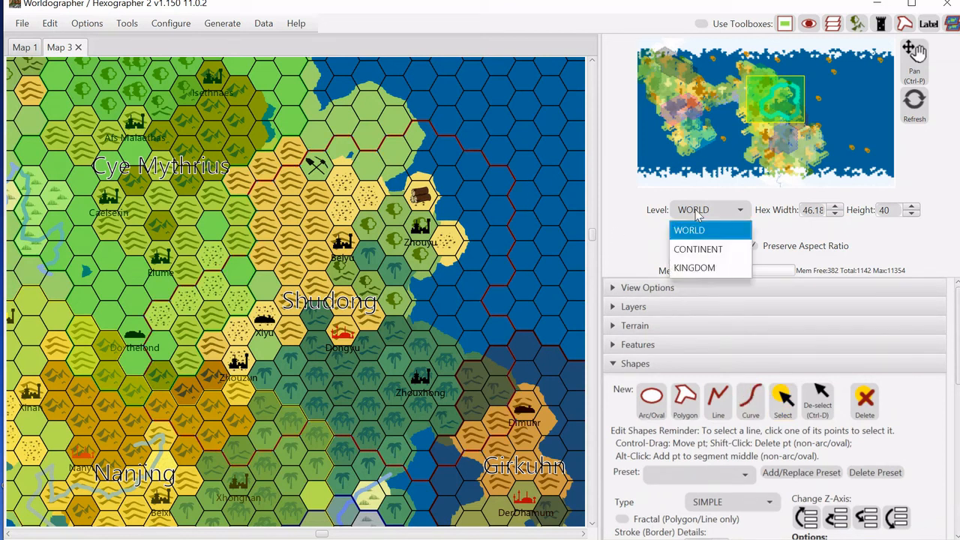
left_click(691, 251)
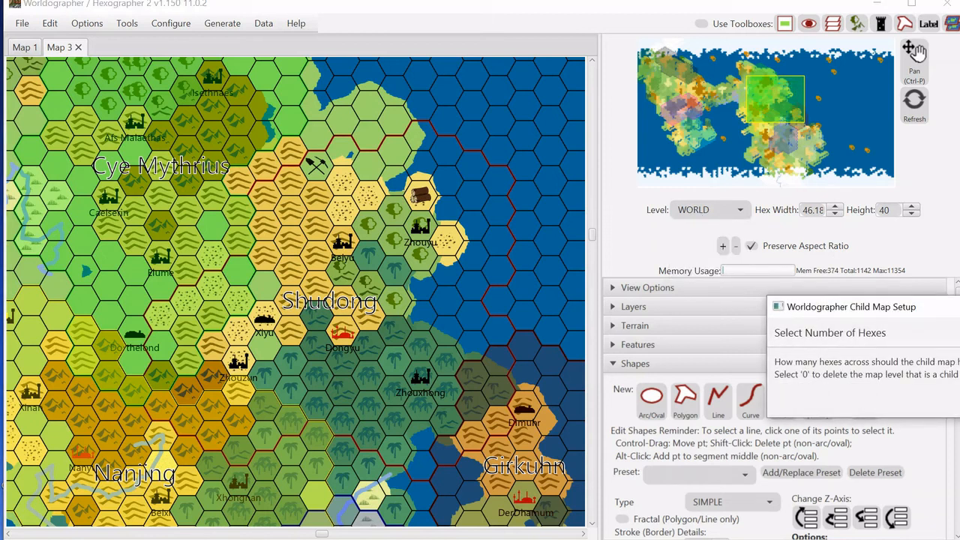
key("Return")
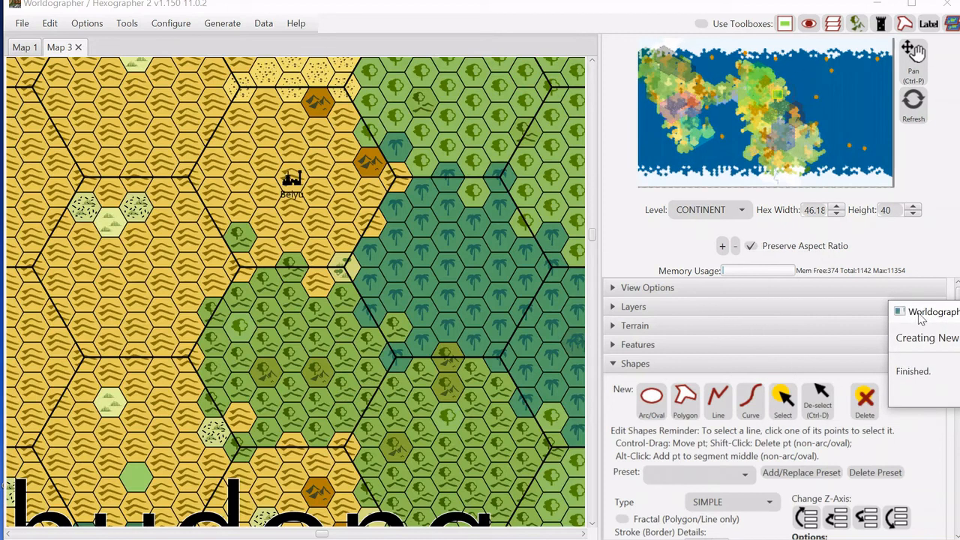
left_click_drag(921, 313, 752, 264)
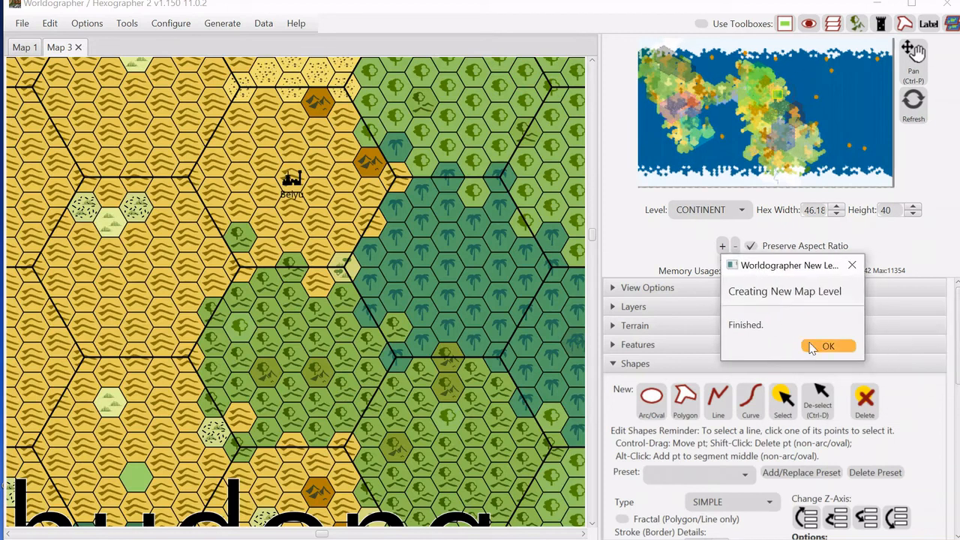
left_click(811, 346)
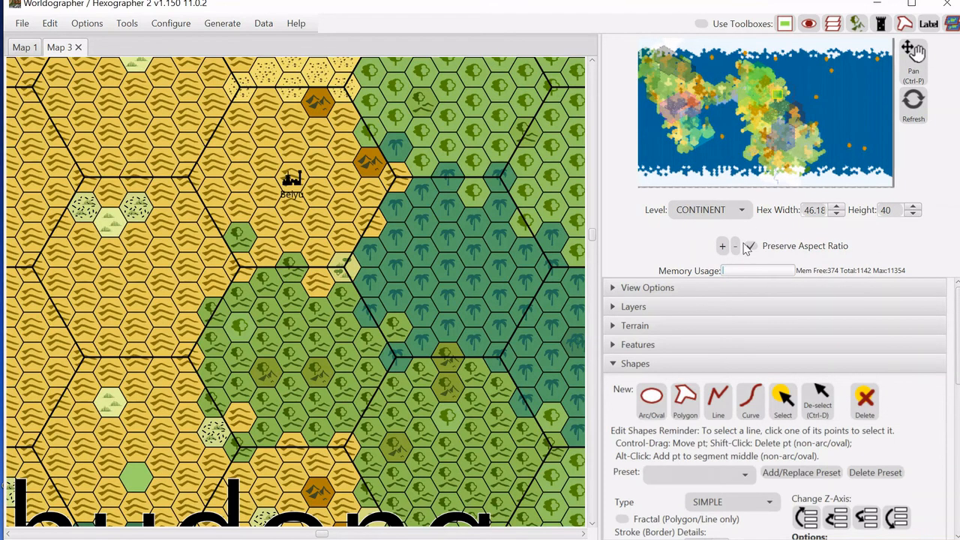
Browse the continent-level map, then switch back to the World level and zoom in.
left_click(736, 246)
left_click(736, 246)
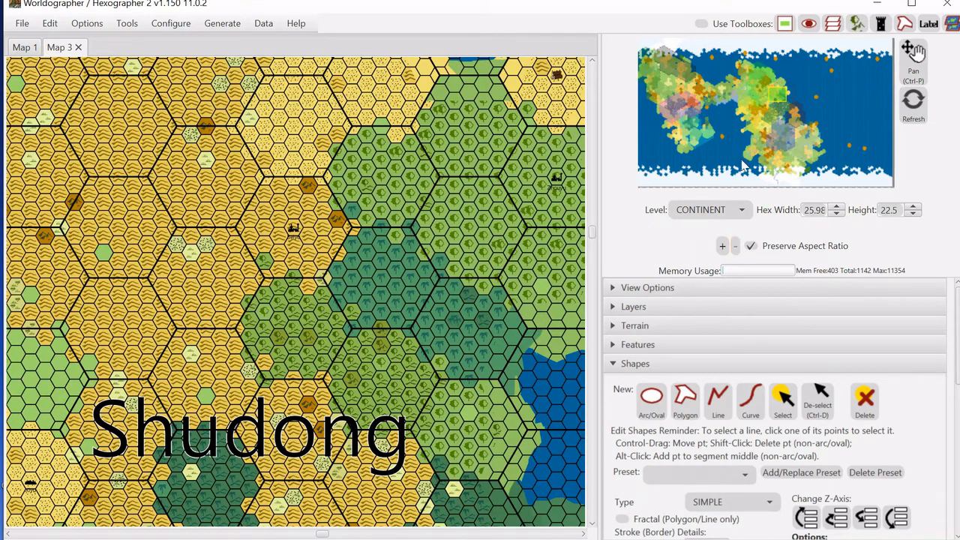
mouse_move(784, 93)
left_mouse_down()
mouse_move(787, 117)
mouse_move(755, 85)
mouse_move(777, 86)
left_mouse_up()
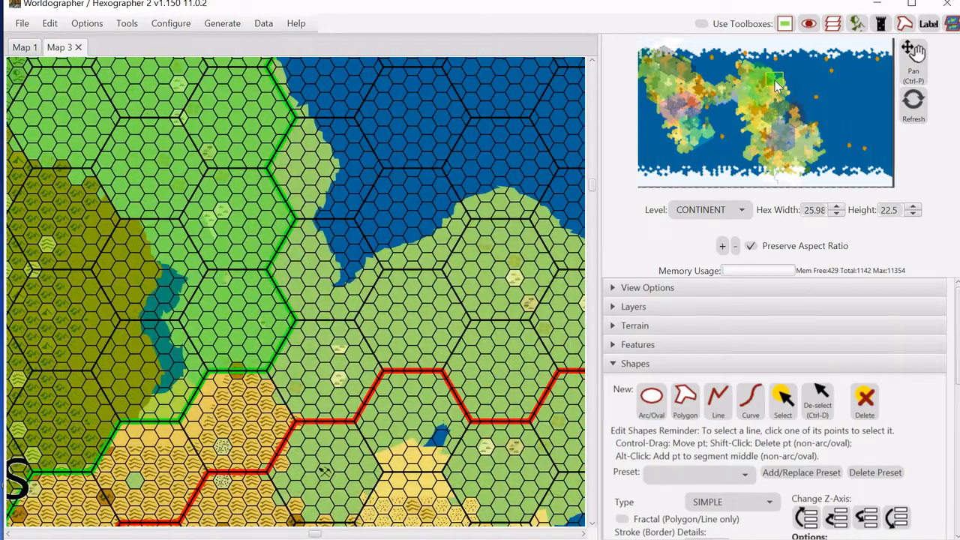
left_click(712, 212)
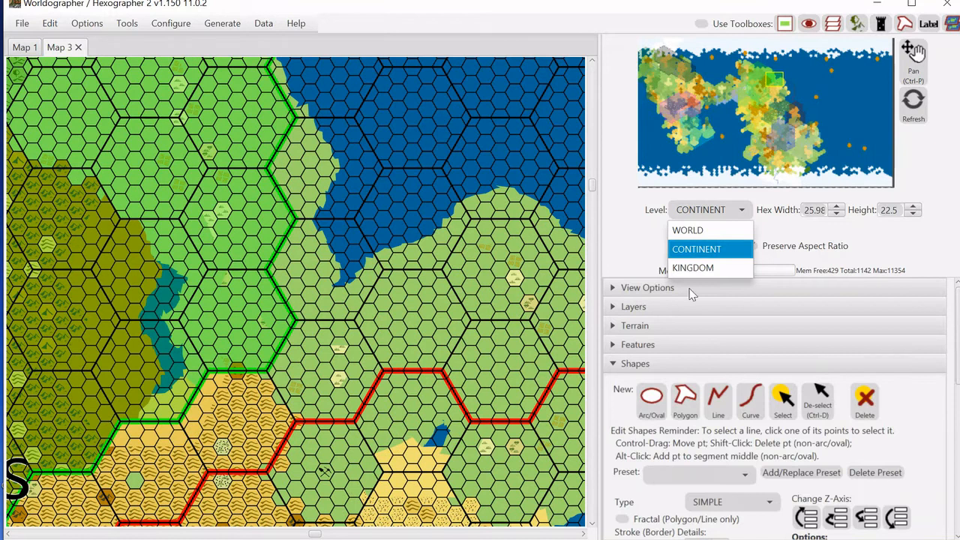
left_click(691, 236)
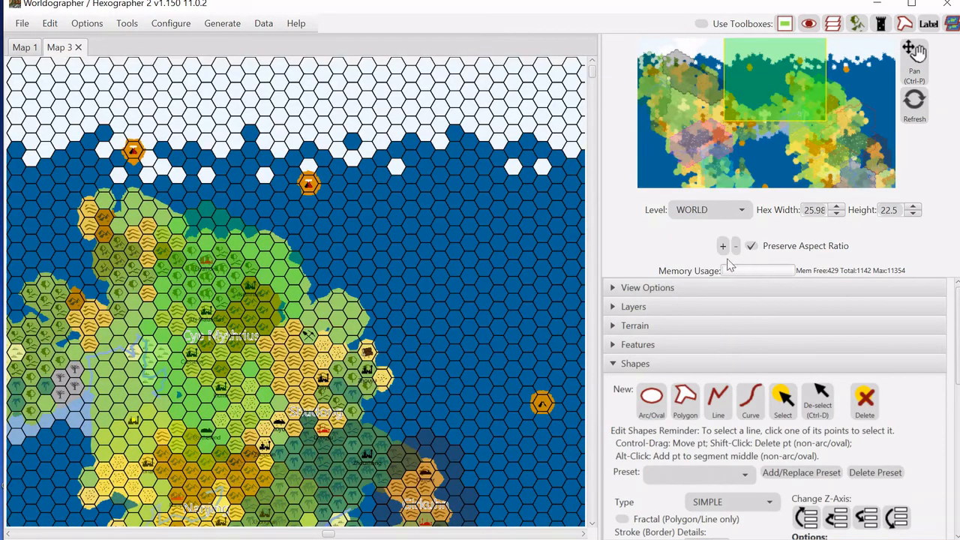
left_click(723, 247)
left_click(723, 247)
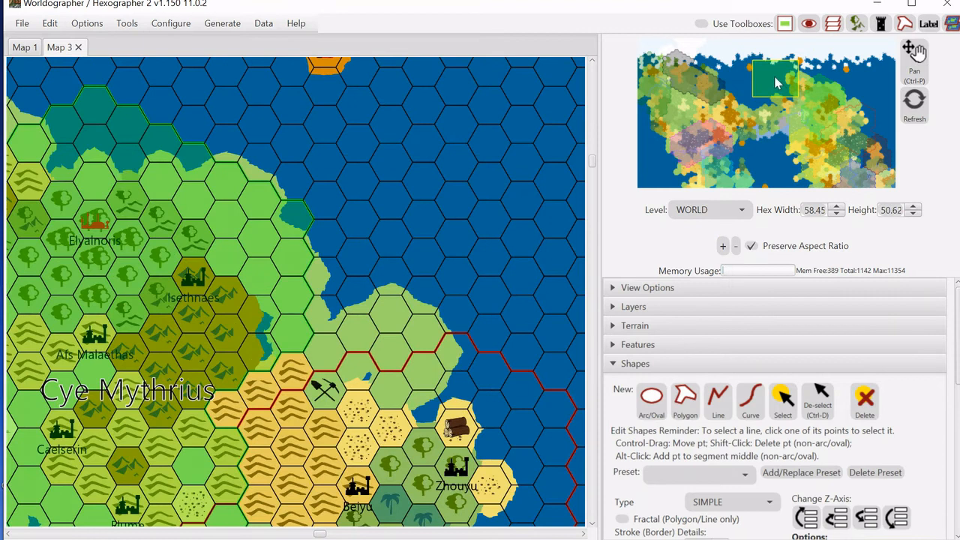
Create a new city/town/village map with a Branching street layout and generate it.
left_click(21, 25)
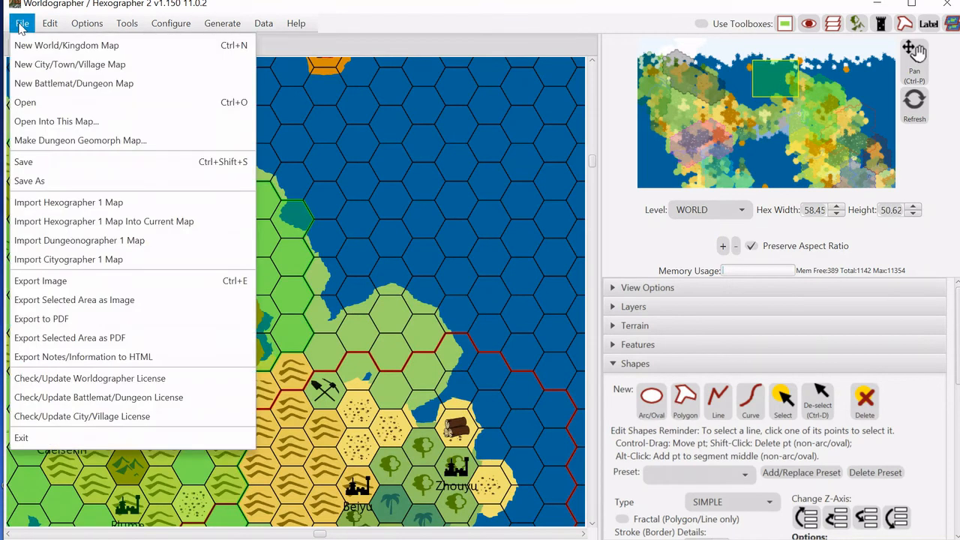
left_click(33, 72)
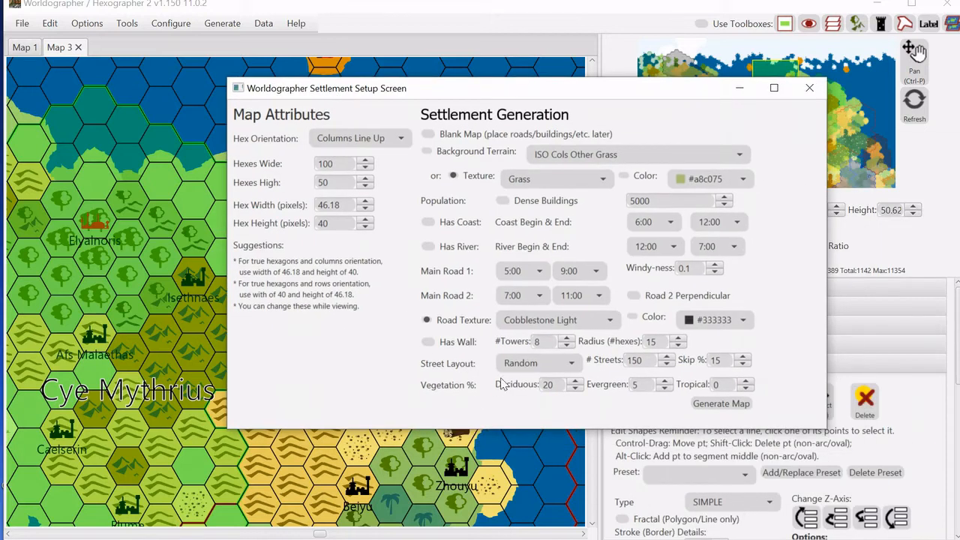
left_click(519, 364)
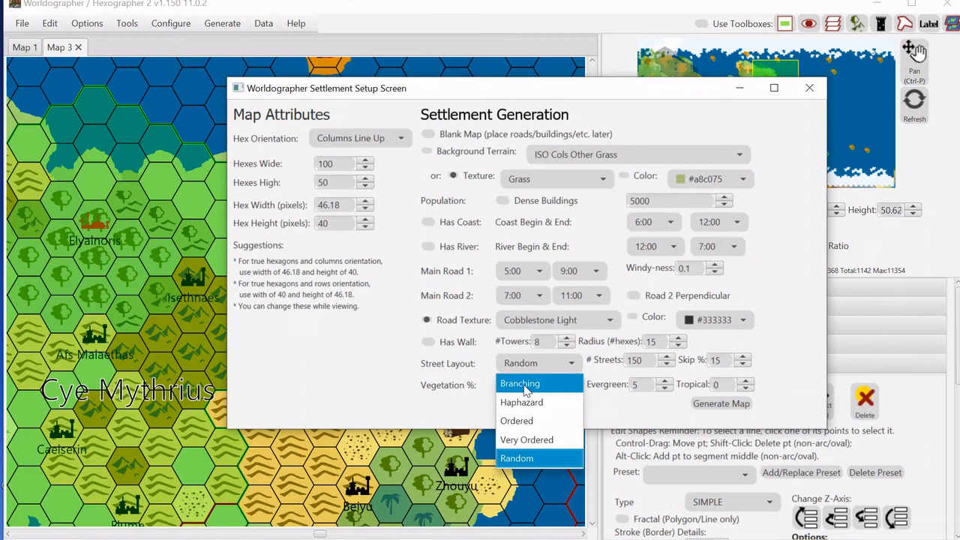
left_click(525, 384)
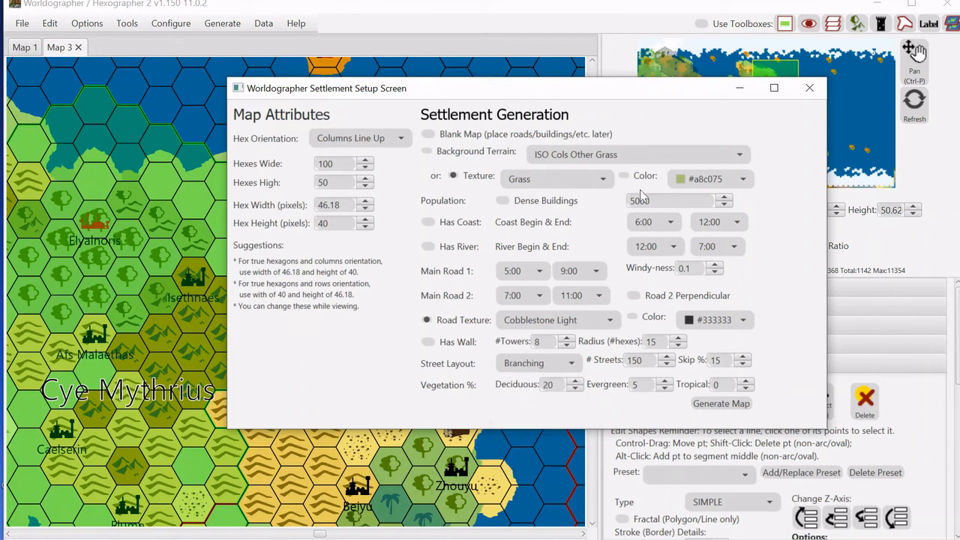
left_click(428, 322)
left_click(725, 404)
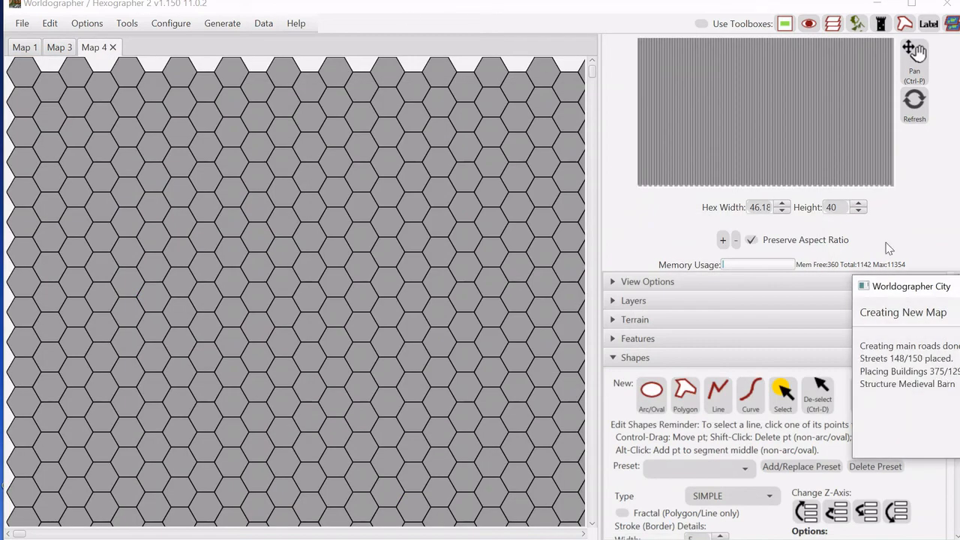
left_click_drag(901, 286, 637, 204)
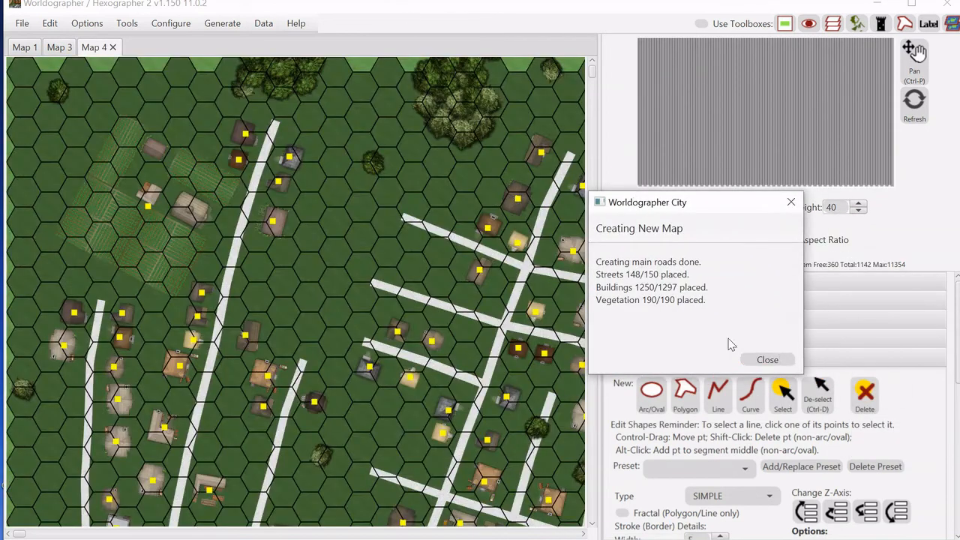
left_click(753, 361)
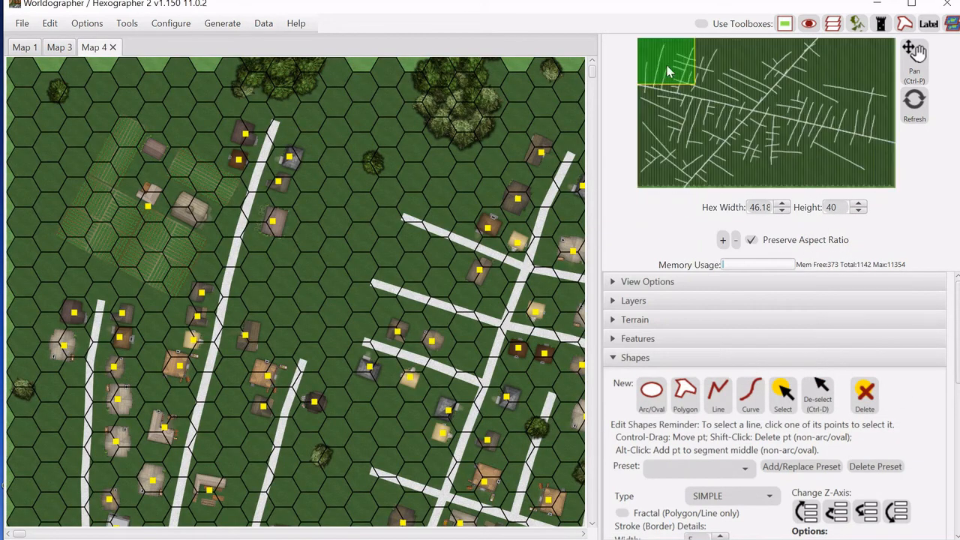
Hide the note markers on the city map and show them again.
left_click_drag(670, 72, 759, 114)
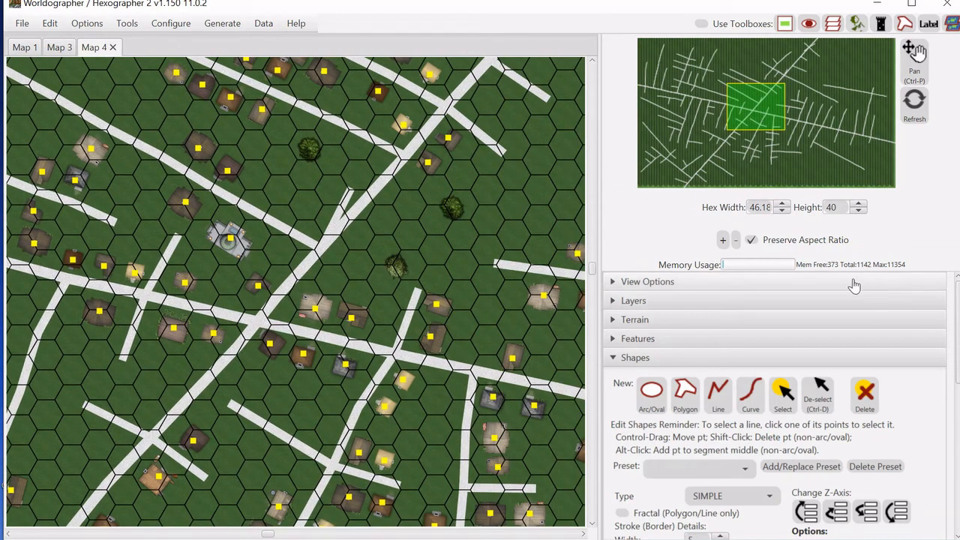
left_click(622, 284)
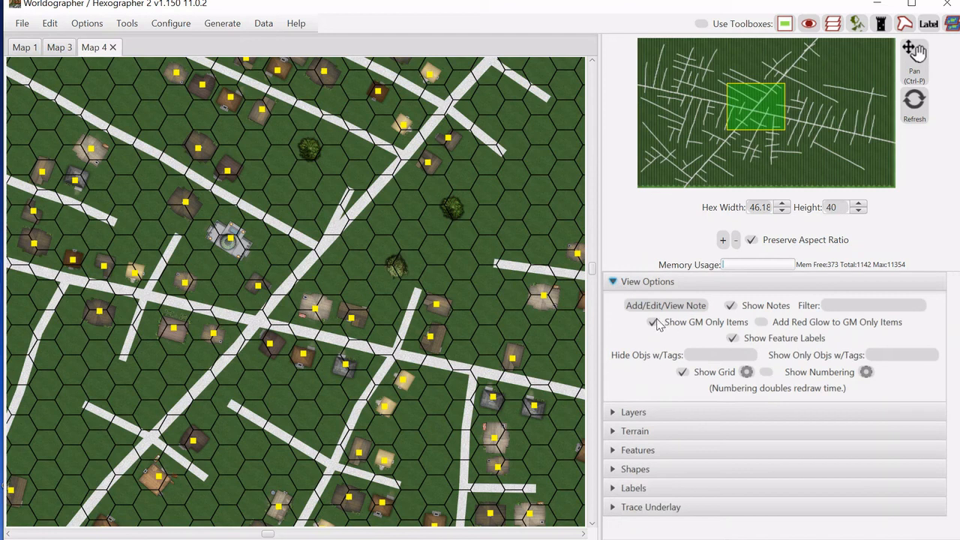
left_click(730, 307)
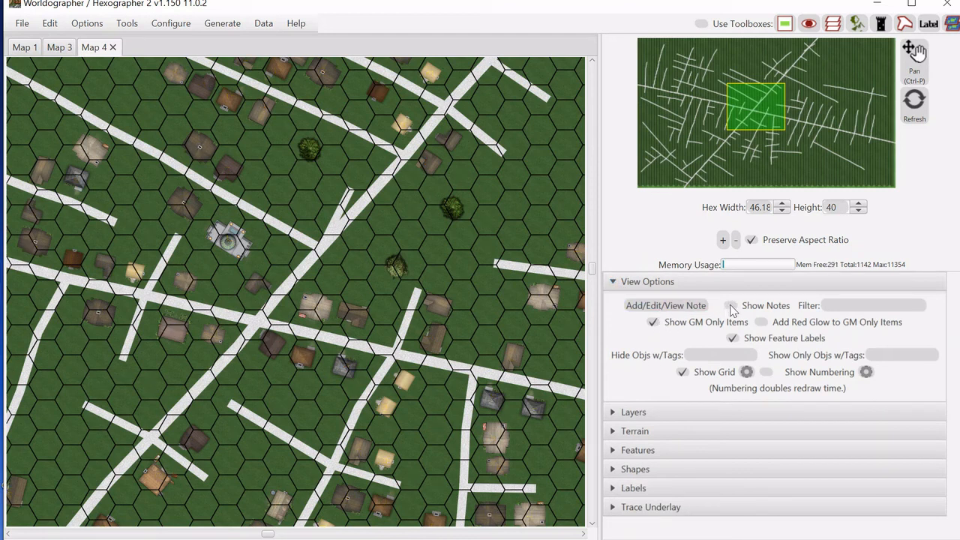
left_click(731, 307)
Open the note of the temple building on the city map.
left_click(681, 308)
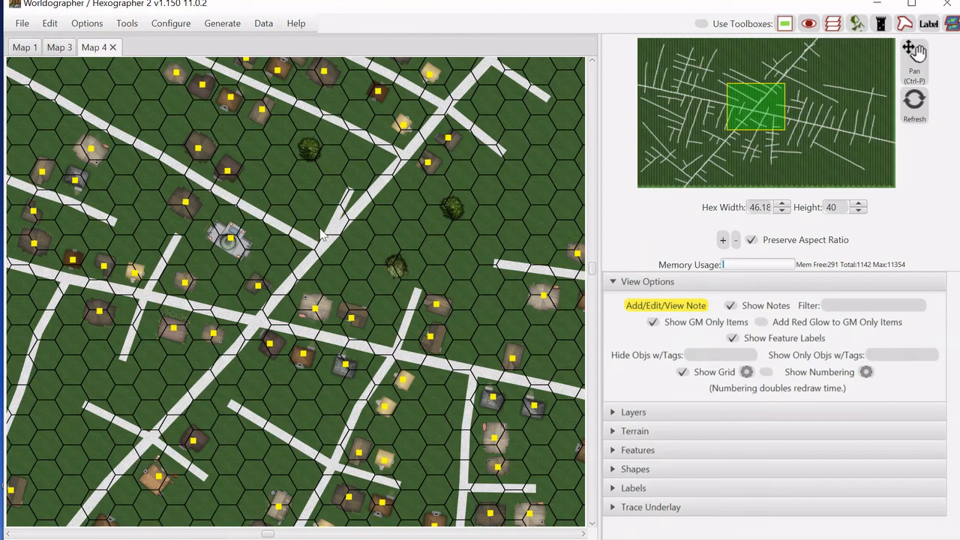
left_click(232, 241)
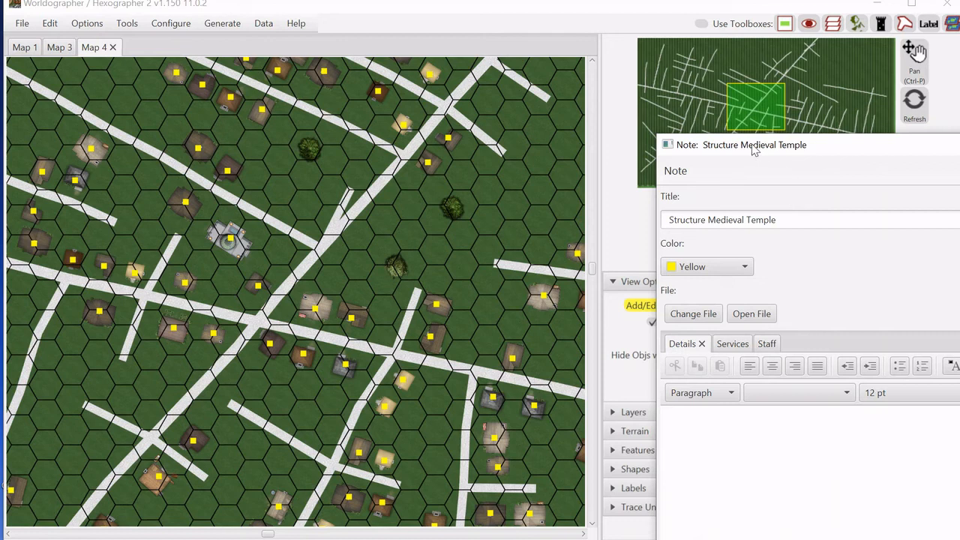
Browse the temple note's Services and Staff tabs, then close the note.
left_click_drag(755, 150, 387, 39)
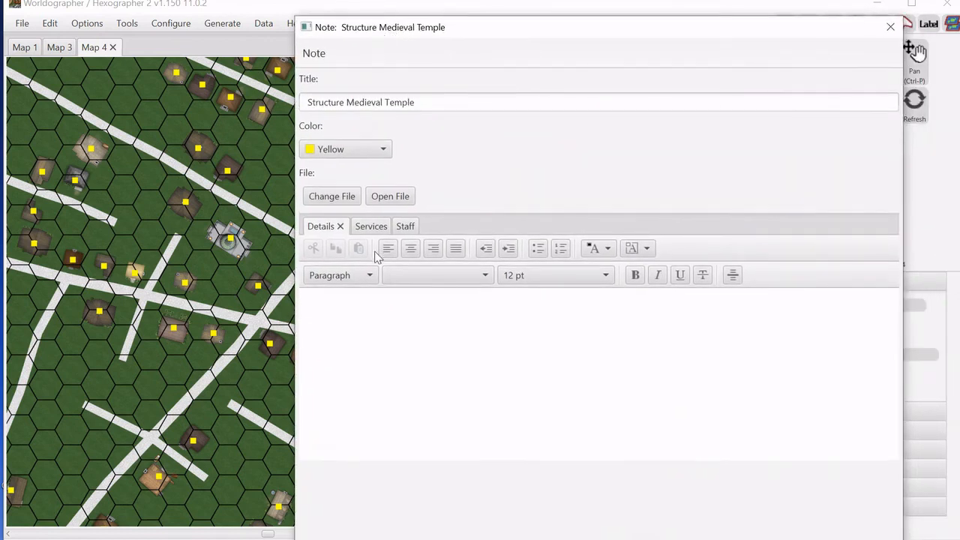
left_click(362, 227)
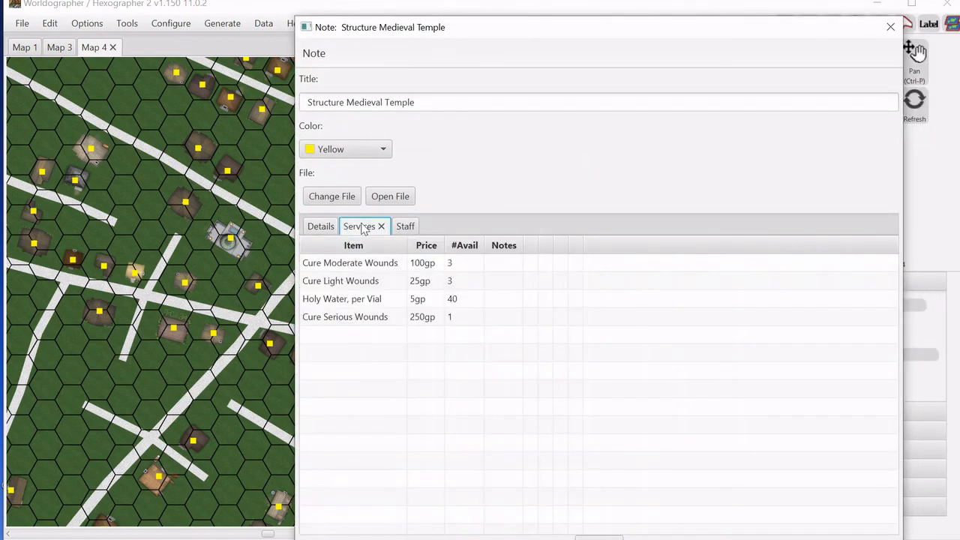
left_click(321, 227)
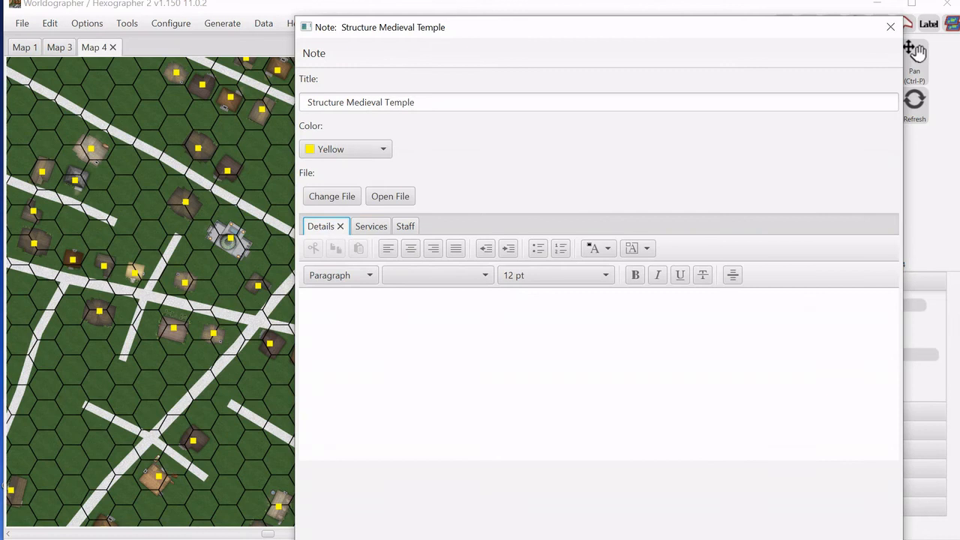
left_click(367, 228)
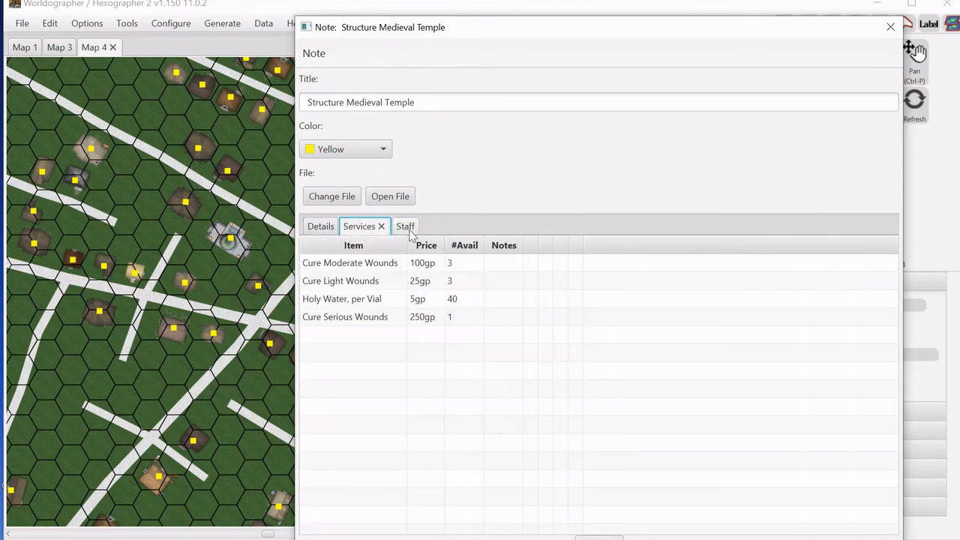
left_click(403, 228)
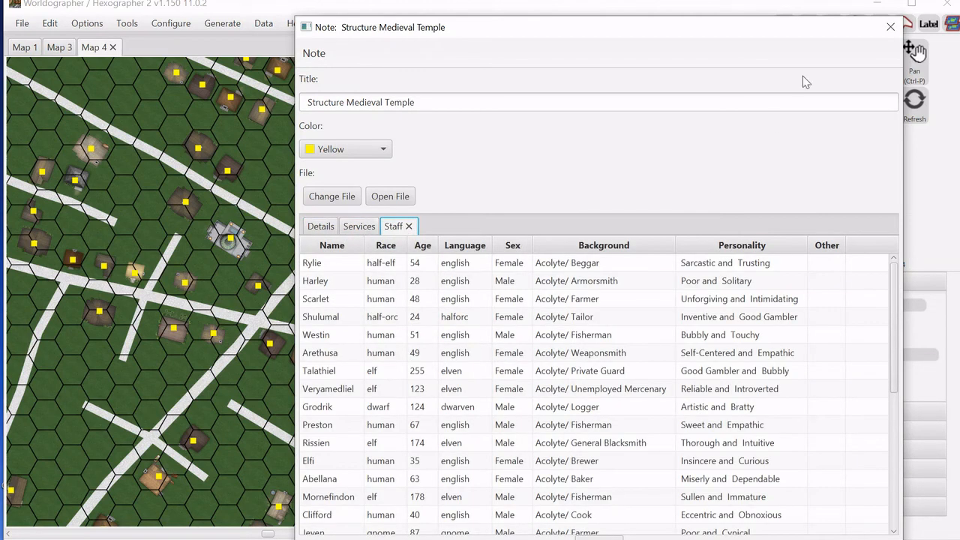
left_click(890, 27)
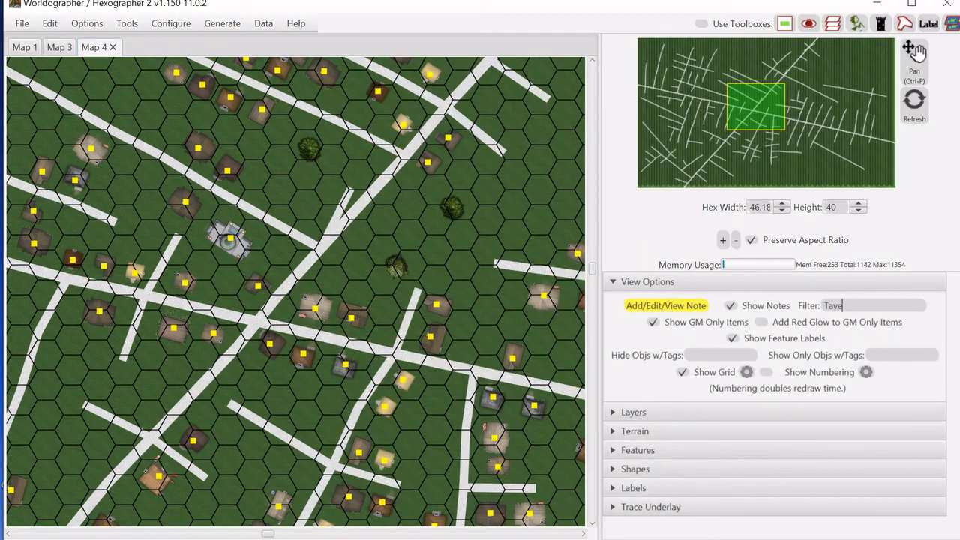
Filter the note markers to Tavern and open the note of a tavern building.
key("Return")
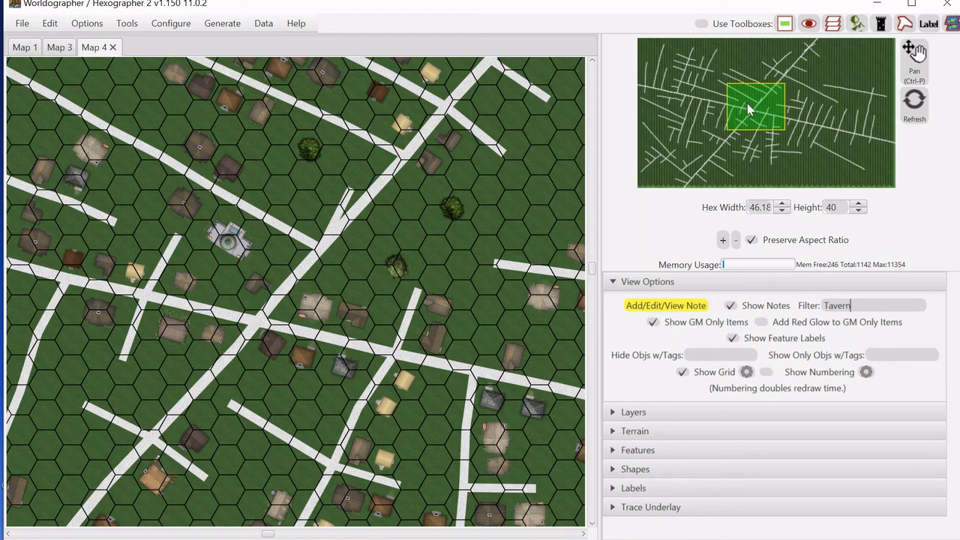
left_click_drag(747, 103, 795, 111)
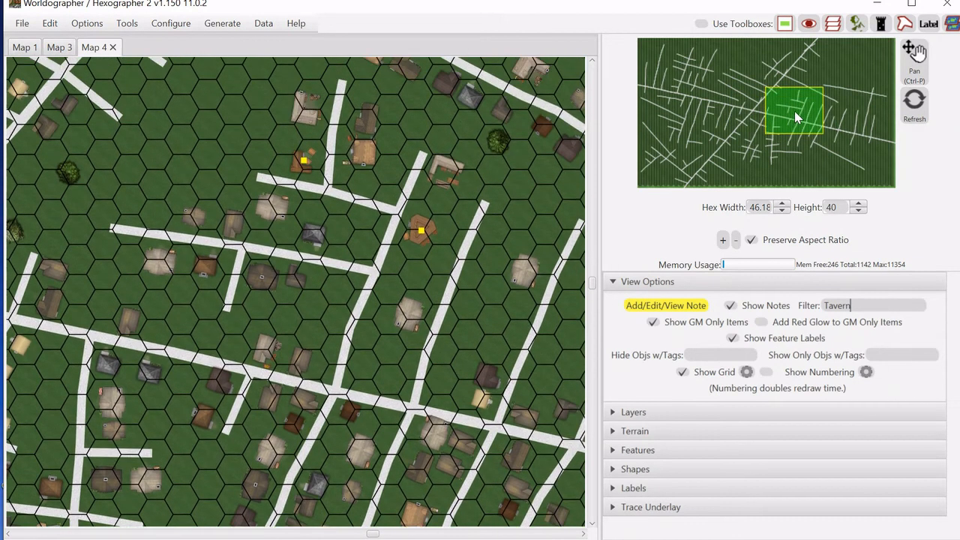
left_click(305, 161)
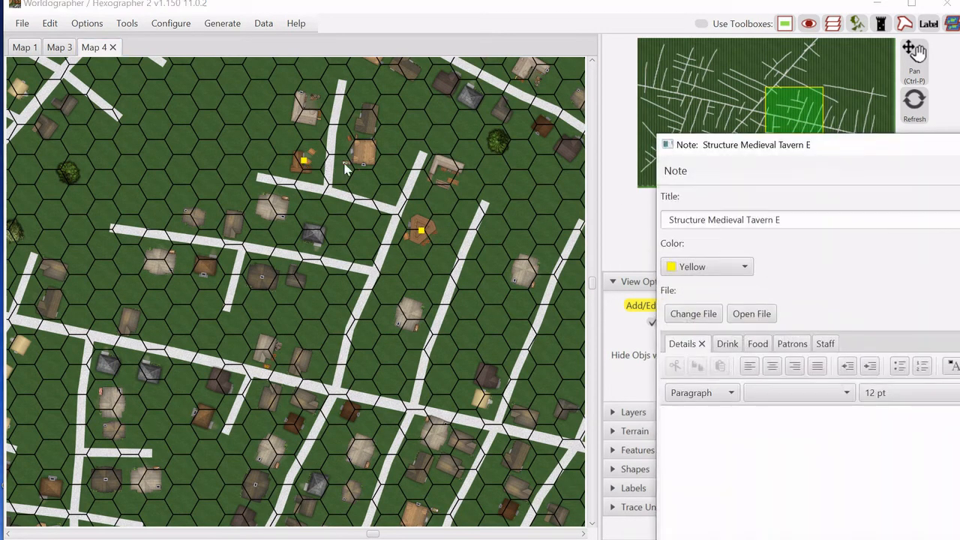
Review the tavern note's Drink, Food, Patrons and Staff tabs, then close the note.
left_click_drag(728, 146, 367, 32)
left_click(359, 232)
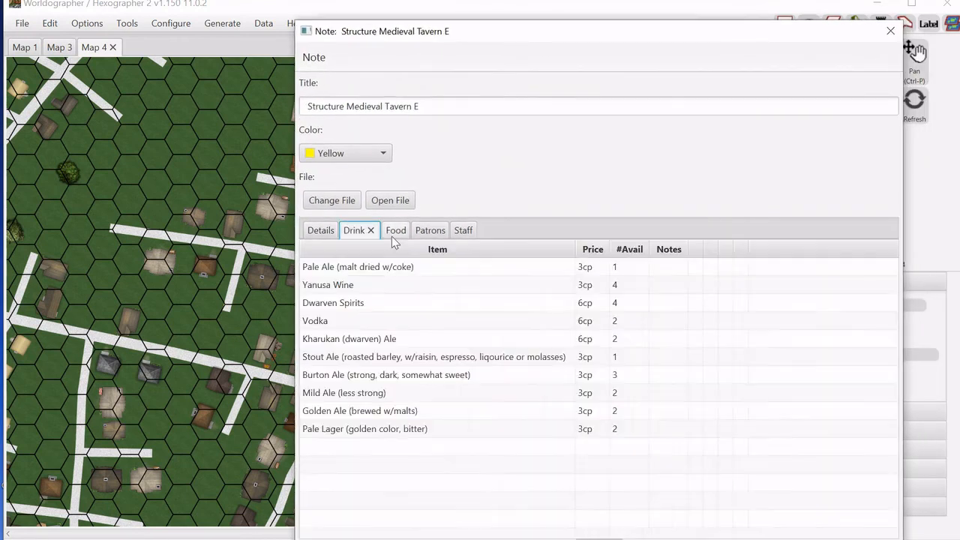
left_click(395, 232)
left_click(434, 233)
left_click(466, 233)
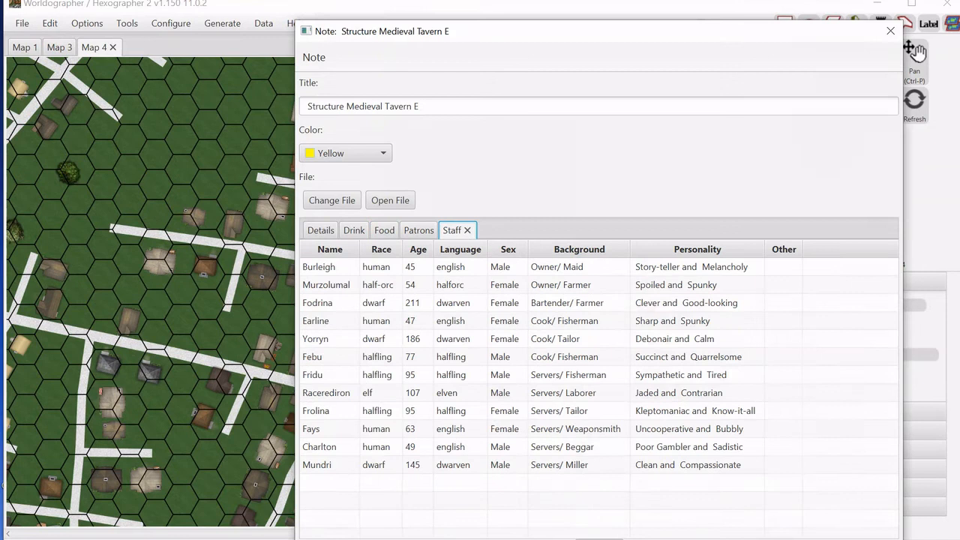
left_click(891, 31)
Create a new battlemat/dungeon map with the Generate Tavern option and generate it.
left_click(26, 27)
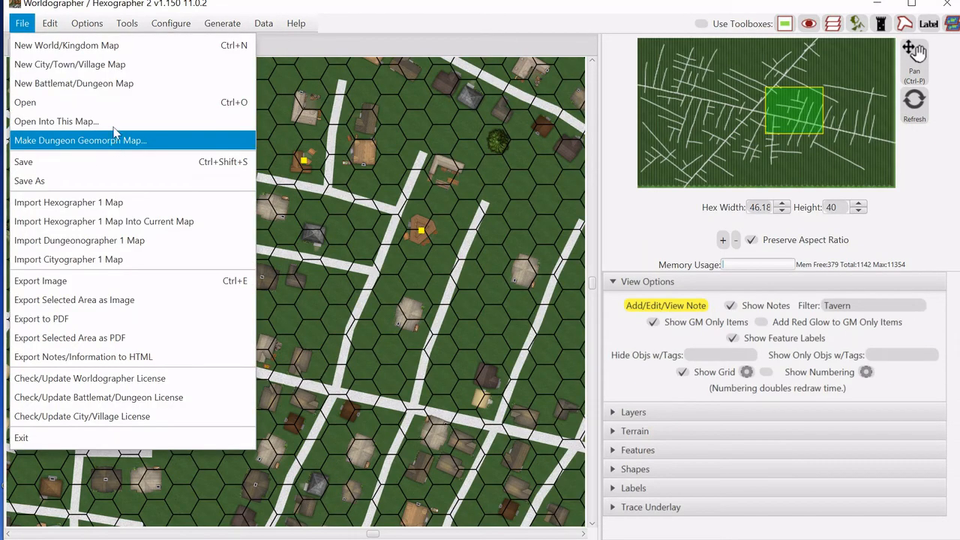
left_click(114, 84)
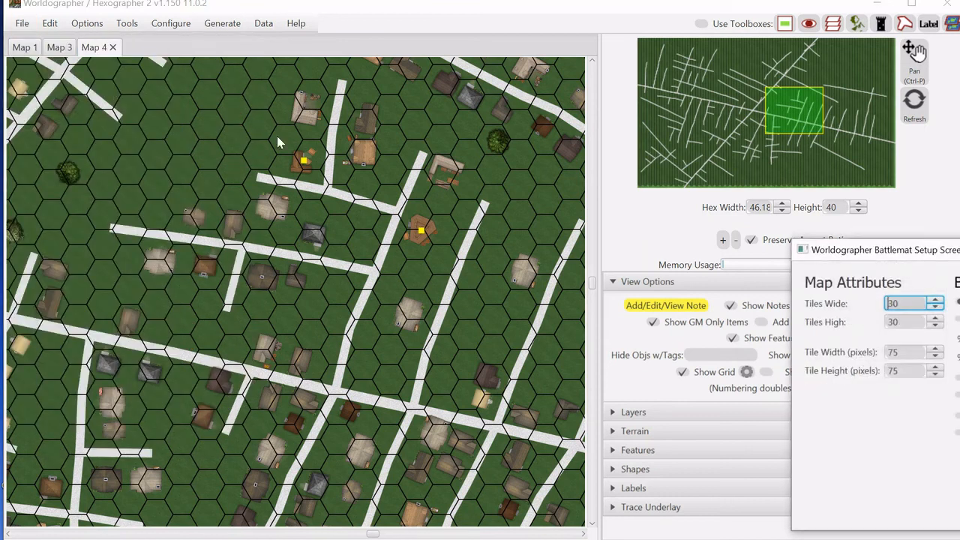
left_click_drag(850, 263, 371, 137)
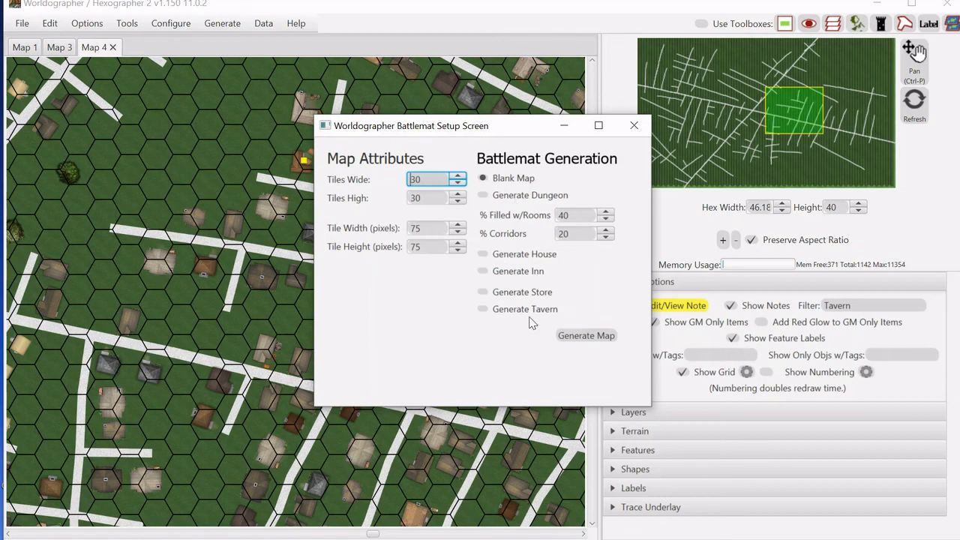
left_click(483, 314)
left_click(563, 337)
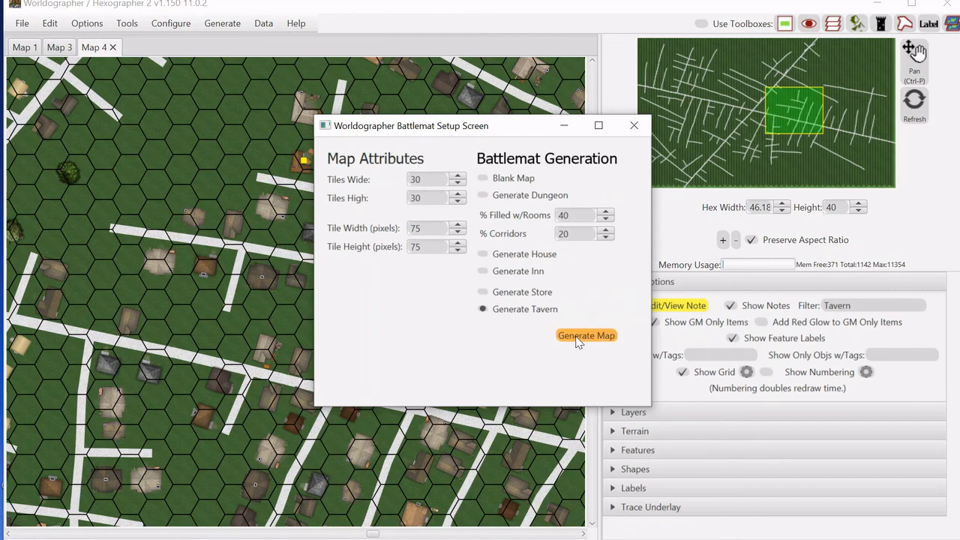
Zoom out to view the whole generated tavern battlemat.
left_click_drag(717, 80, 733, 76)
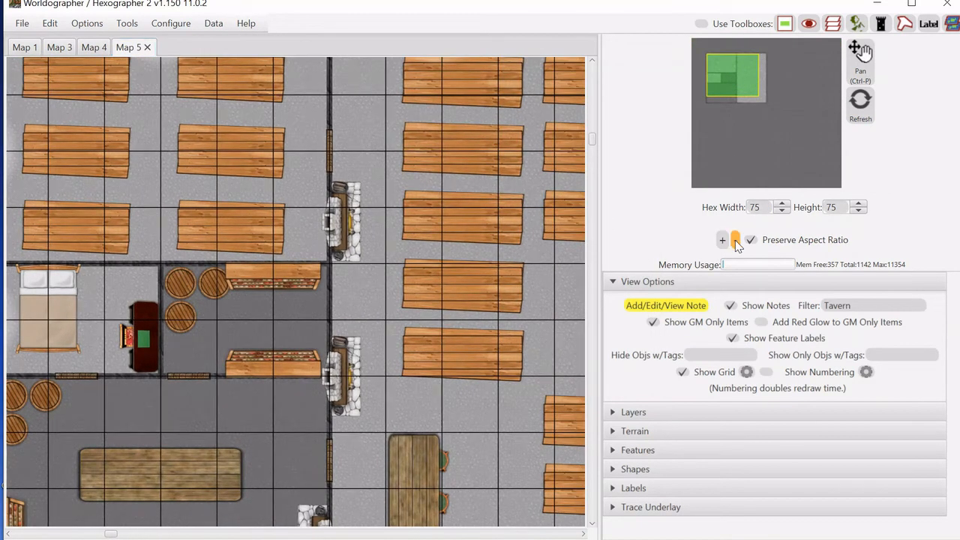
left_click(733, 240)
left_click(753, 74)
left_click_drag(752, 75, 736, 78)
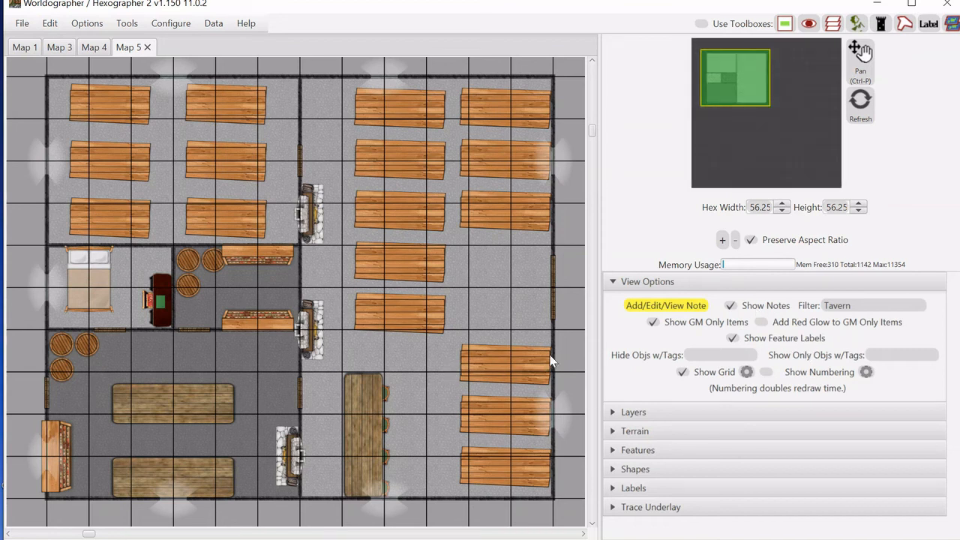
Switch to the world map and open the note of the city Zhouyu.
left_click(63, 50)
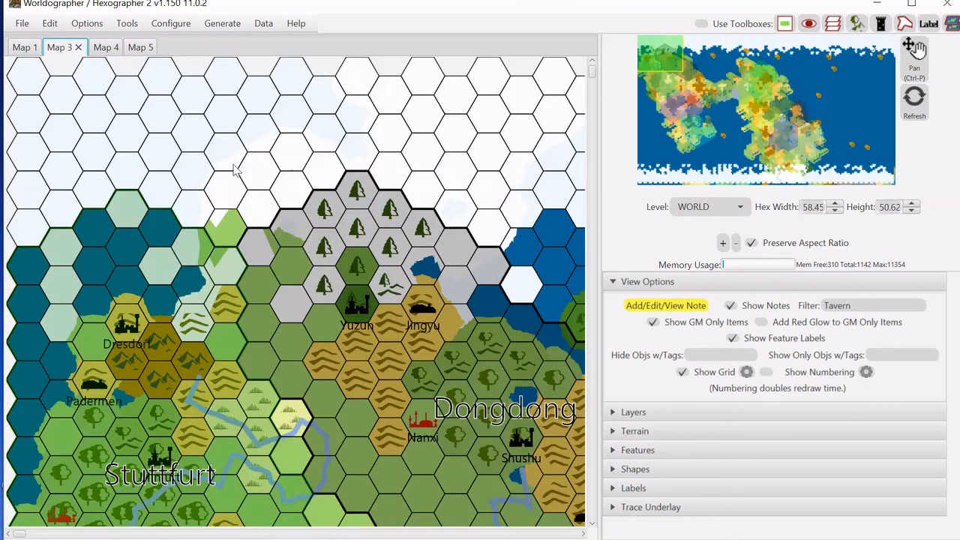
left_click_drag(672, 60, 787, 106)
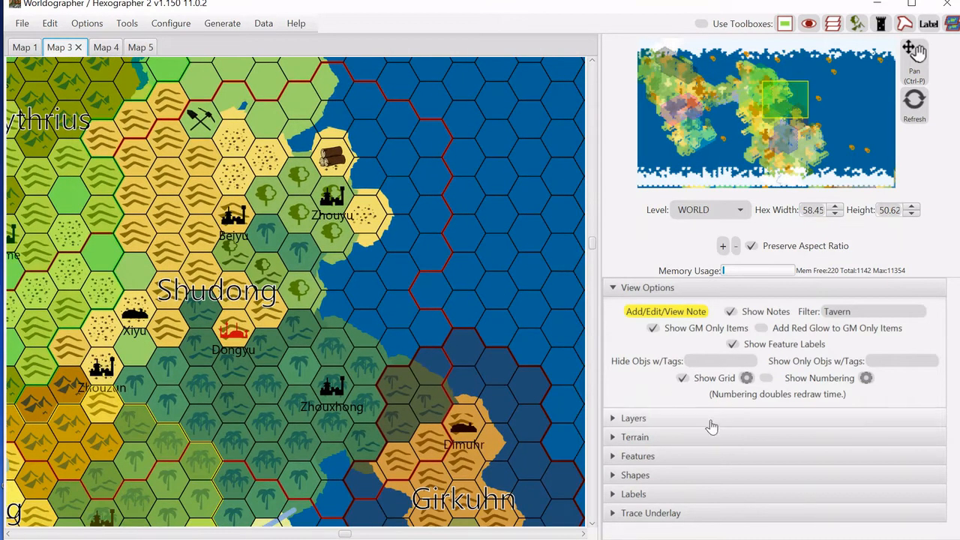
left_click(788, 457)
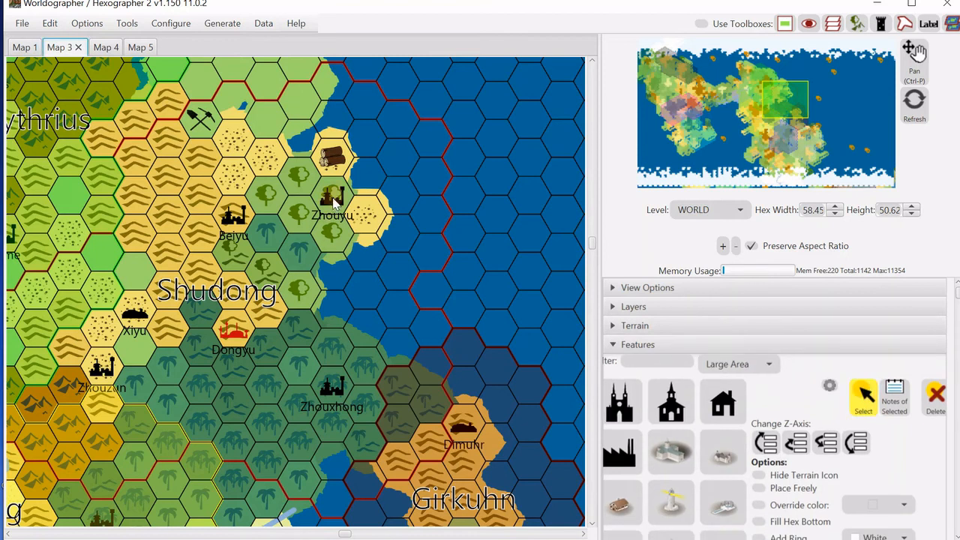
left_click(347, 212)
left_click(893, 395)
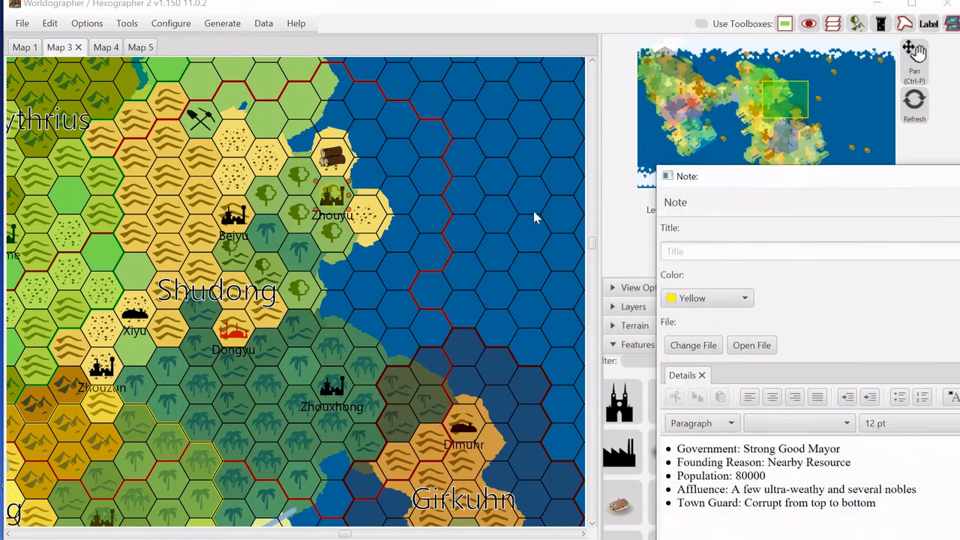
Link the Zhouyu note to the map file Elios.wxx.
left_click_drag(819, 183, 507, 58)
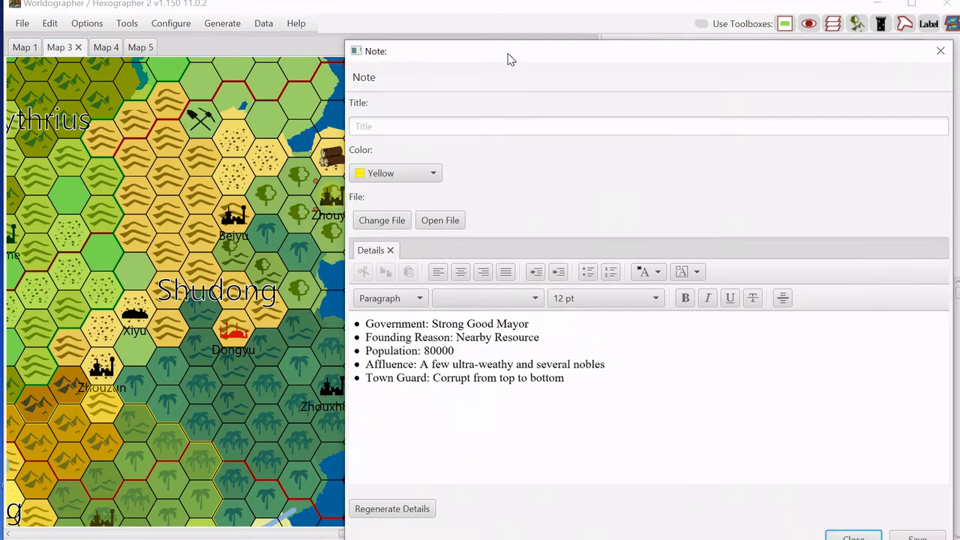
left_click(384, 225)
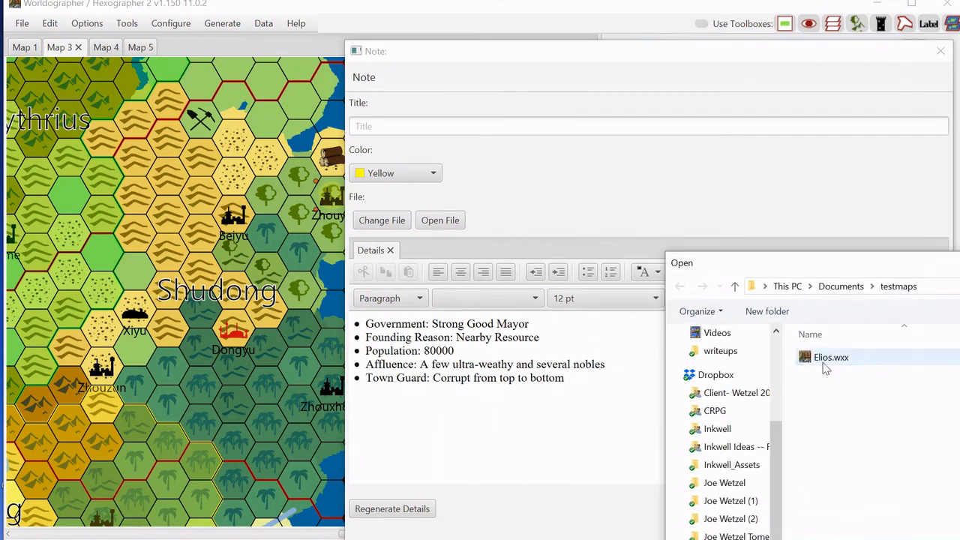
left_click(827, 366)
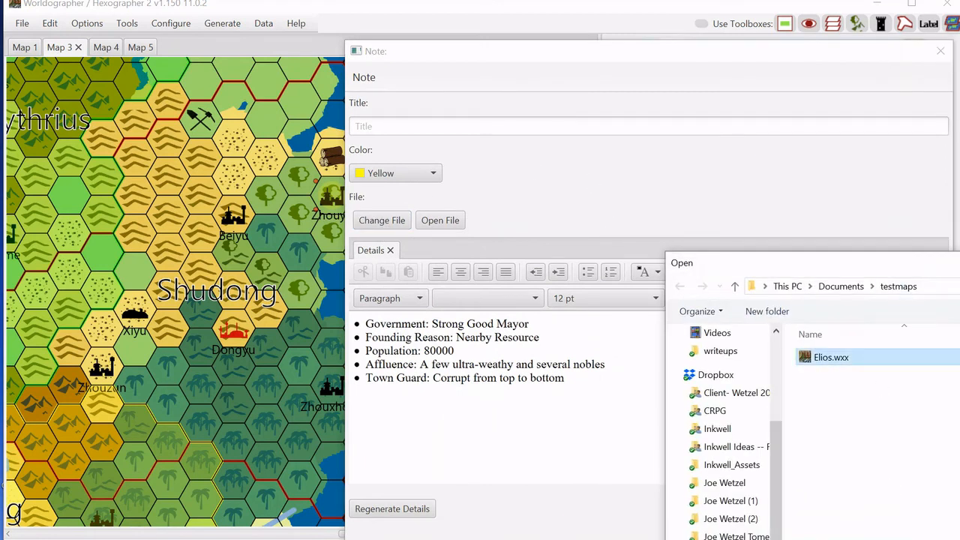
key("Return")
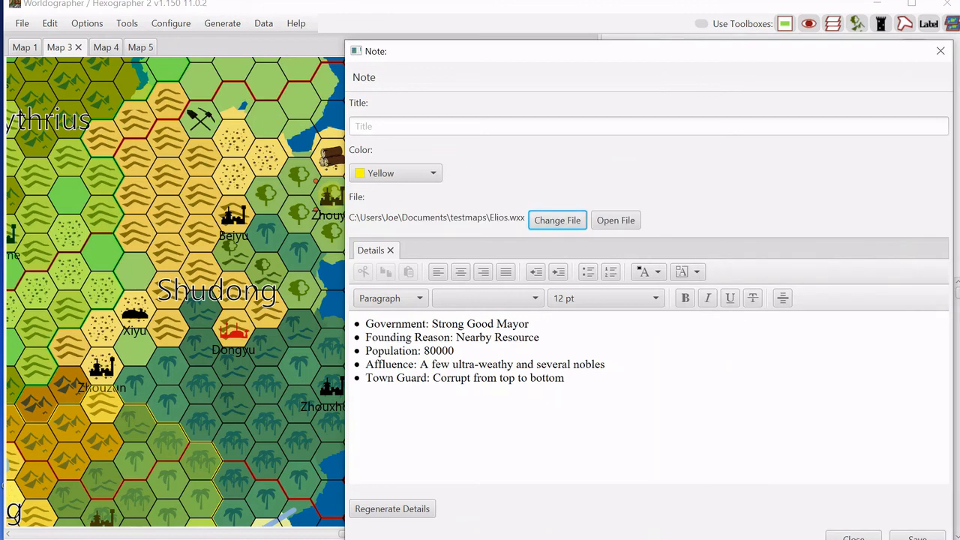
Open the linked Elios.wxx map from the note, close the note, and browse the city map.
left_click(616, 221)
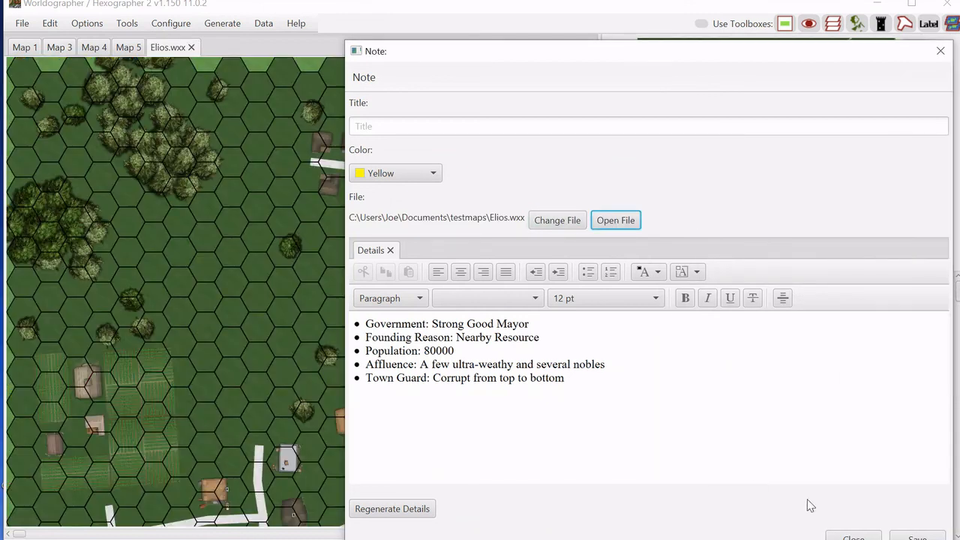
left_click(853, 537)
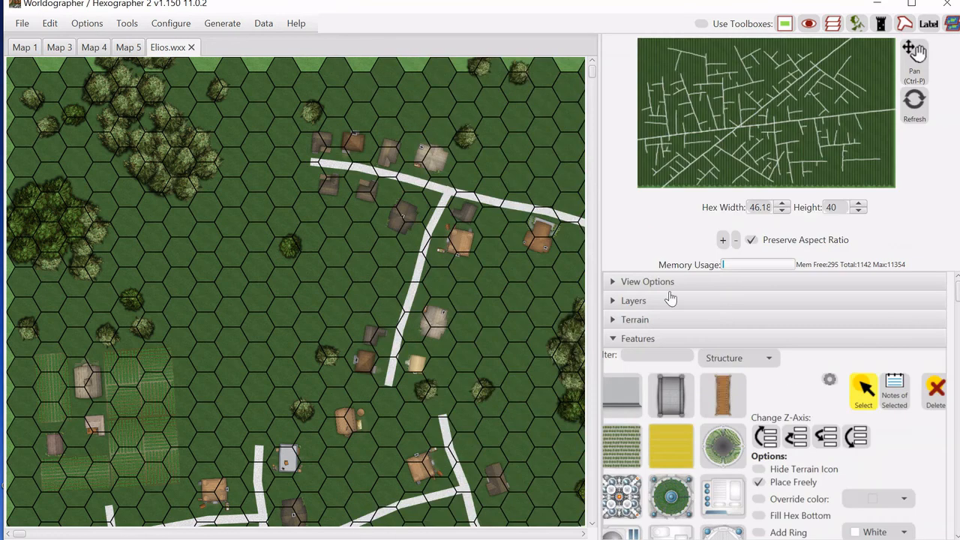
left_click(718, 107)
left_click_drag(740, 121, 748, 139)
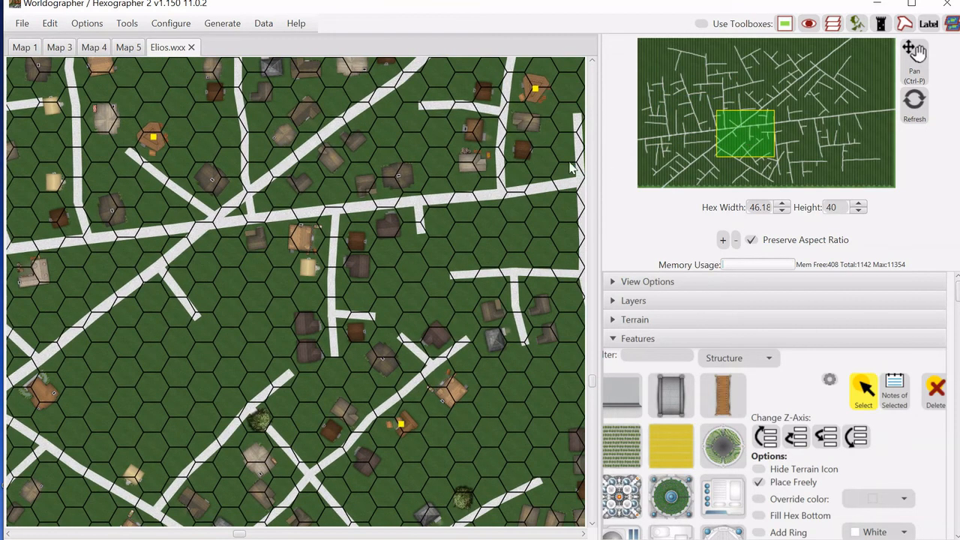
Return to the world map and open the World Information window.
left_click(60, 48)
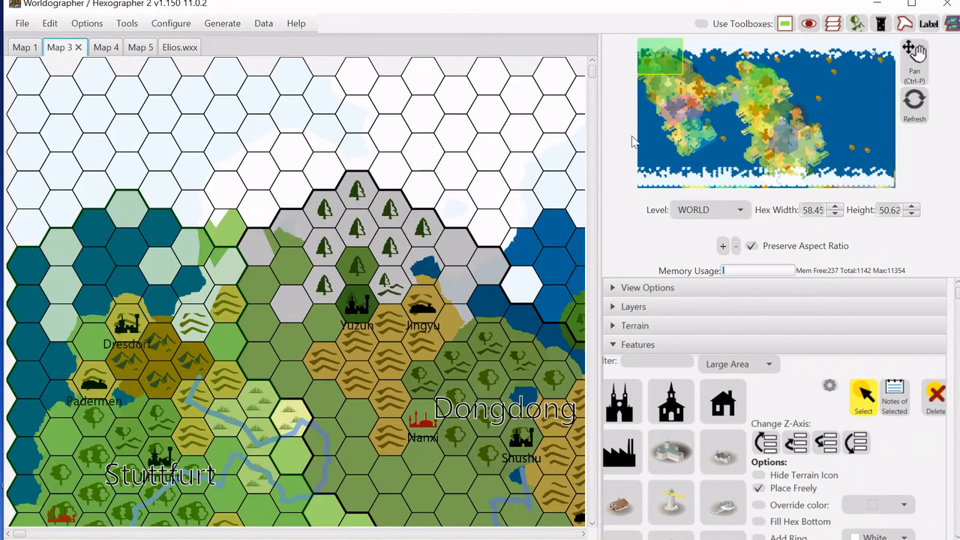
left_click(234, 26)
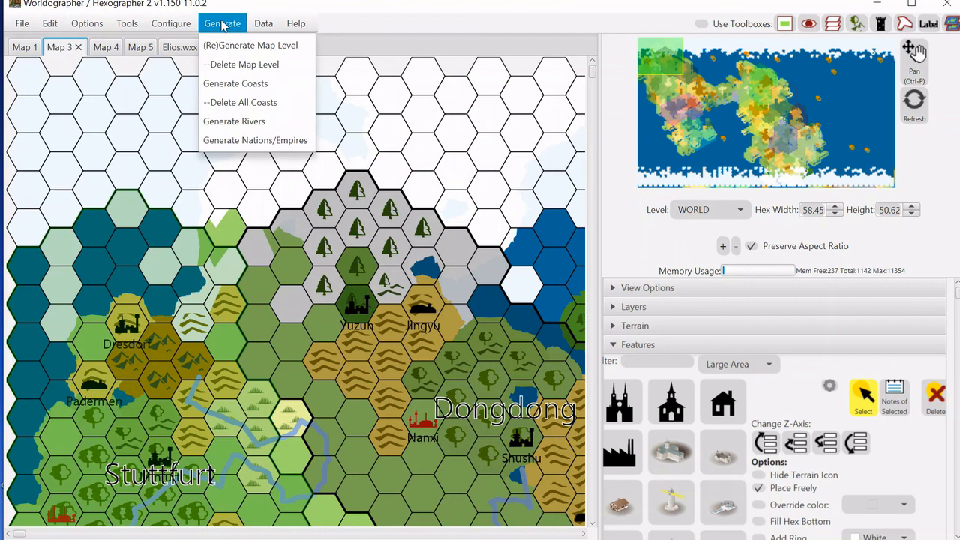
mouse_move(262, 26)
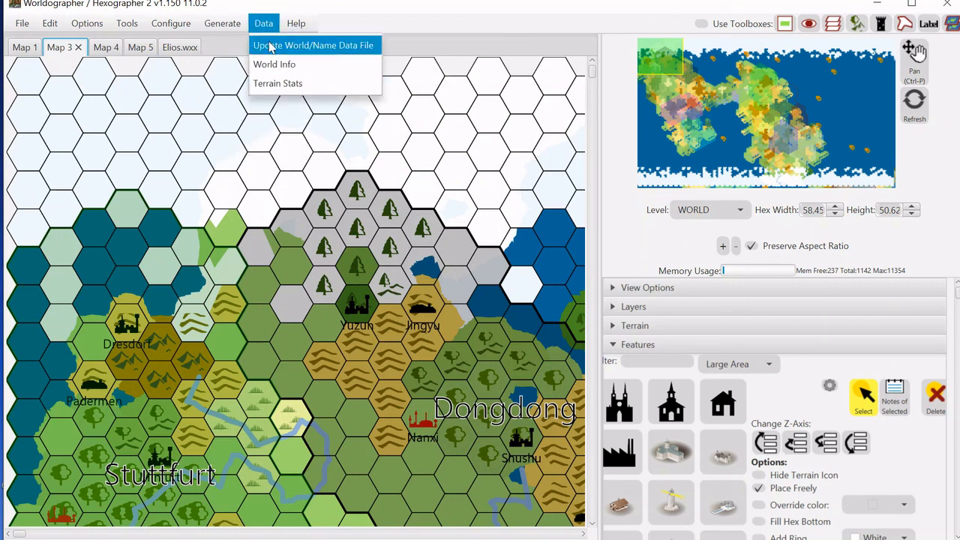
left_click(274, 65)
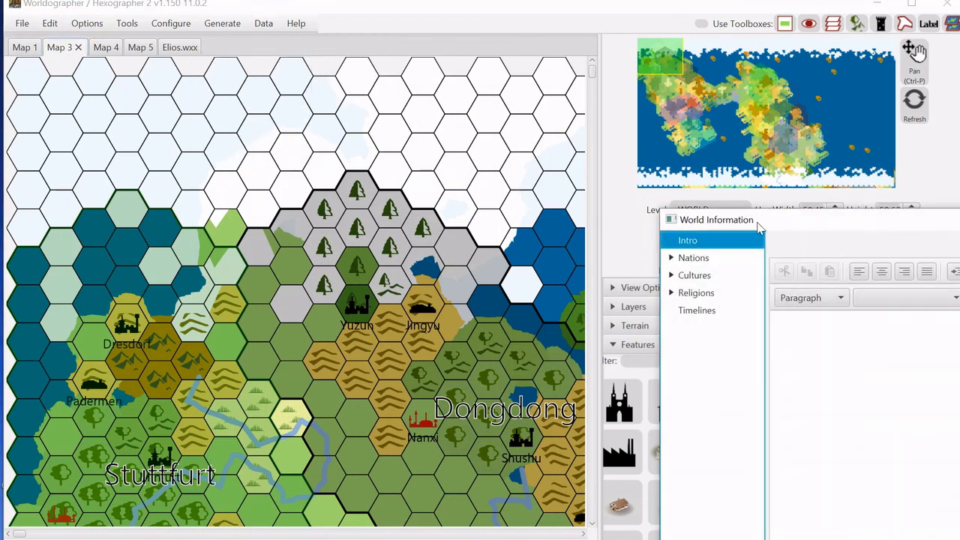
Expand the Nations list in World Information and view the Shudong entry.
left_click_drag(756, 224, 294, 78)
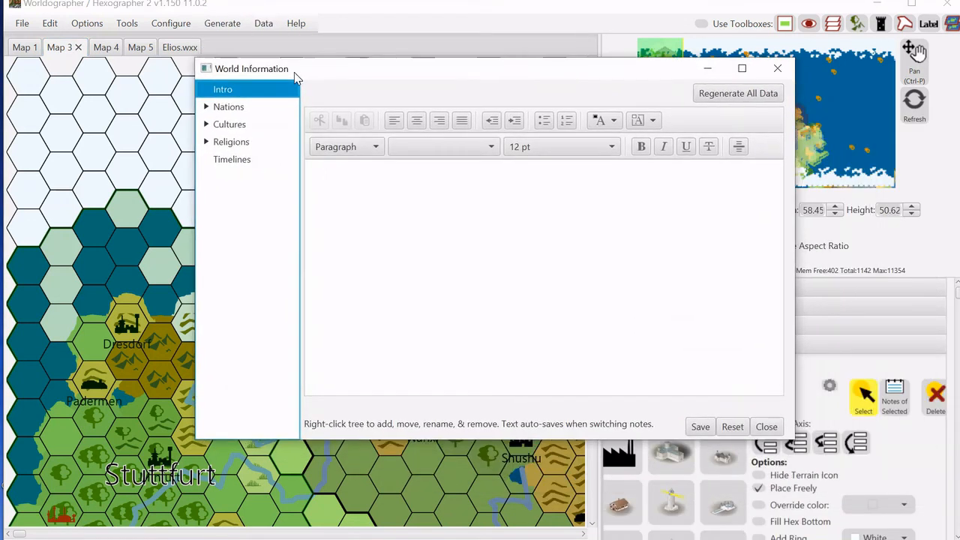
left_click(209, 111)
left_click(208, 108)
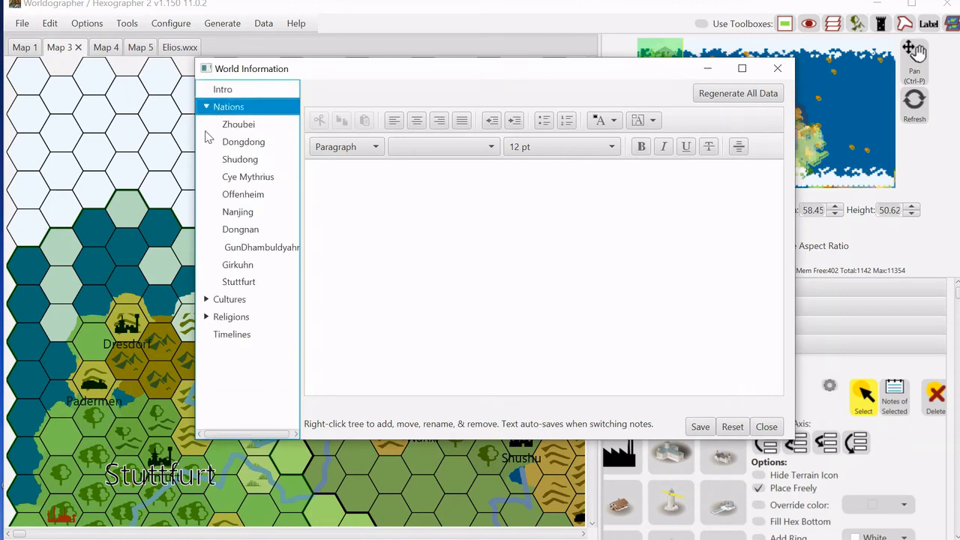
left_click(240, 159)
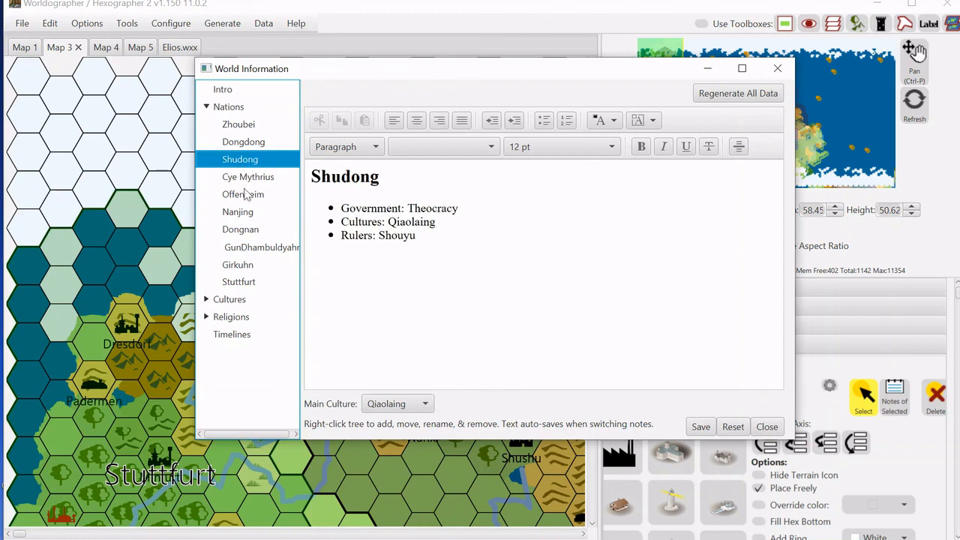
View the Offenheim nation entry, then expand Cultures and view the Enrica culture entry.
left_click(245, 198)
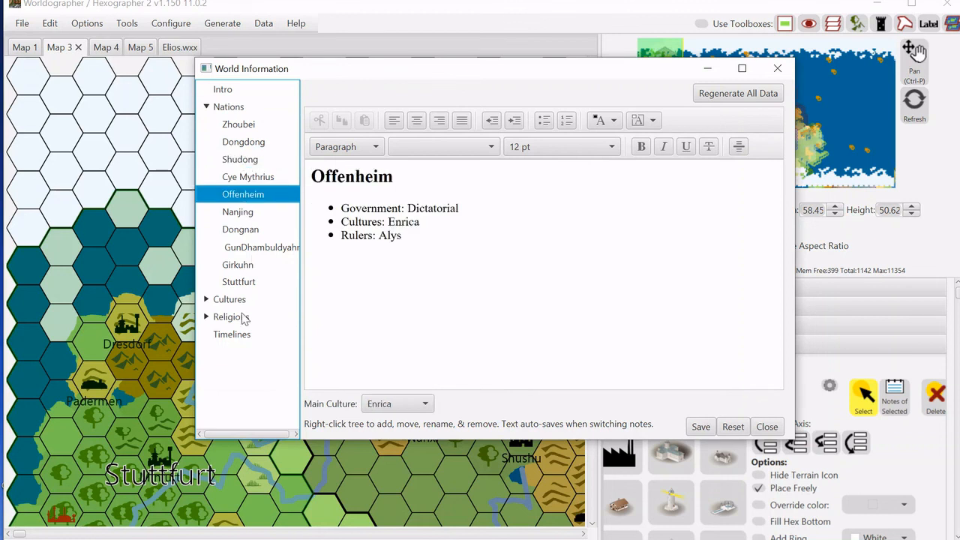
left_click(206, 299)
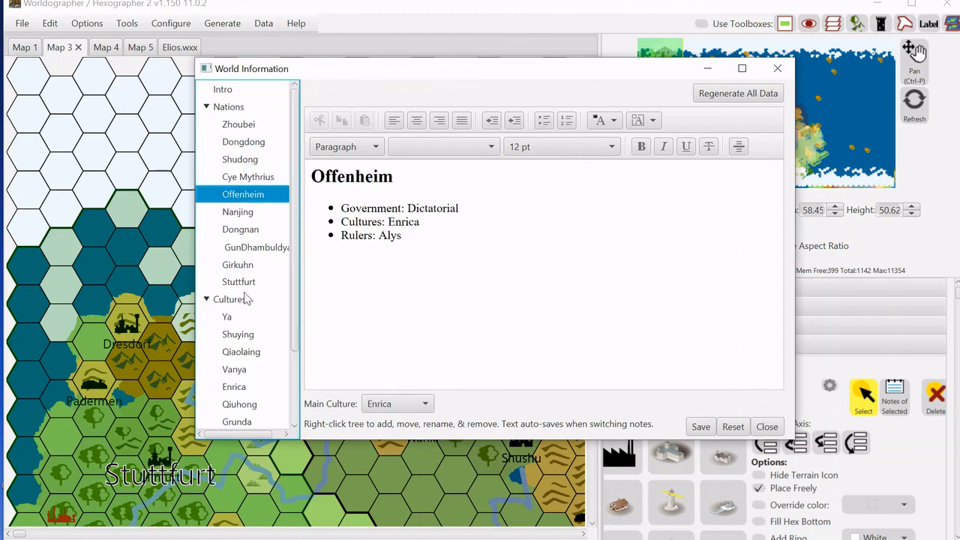
scroll(291, 298, "down", 3)
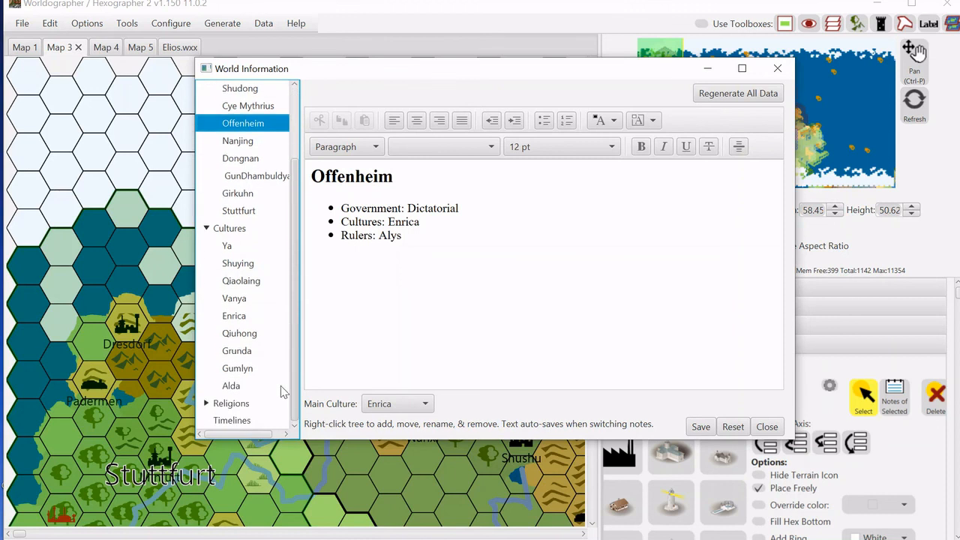
left_click(252, 320)
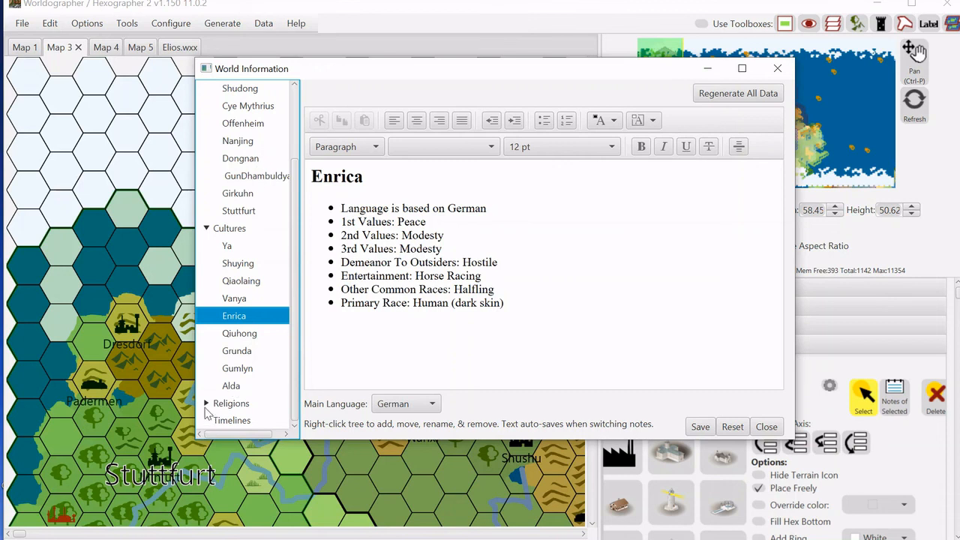
Expand Religions and browse the pantheon, its gods, and the Jianliang, Logalyn, Mallorey and Raimond religion entries.
left_click(207, 405)
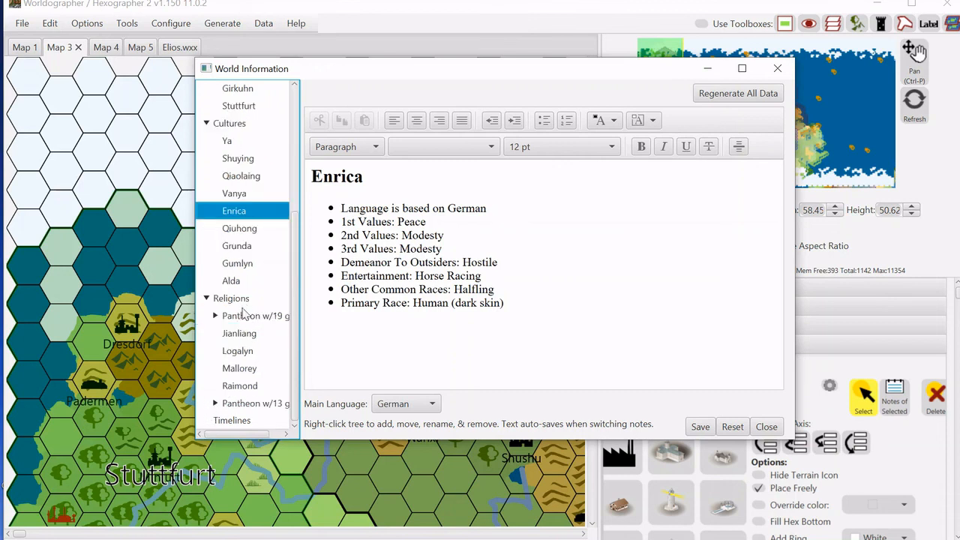
left_click(244, 316)
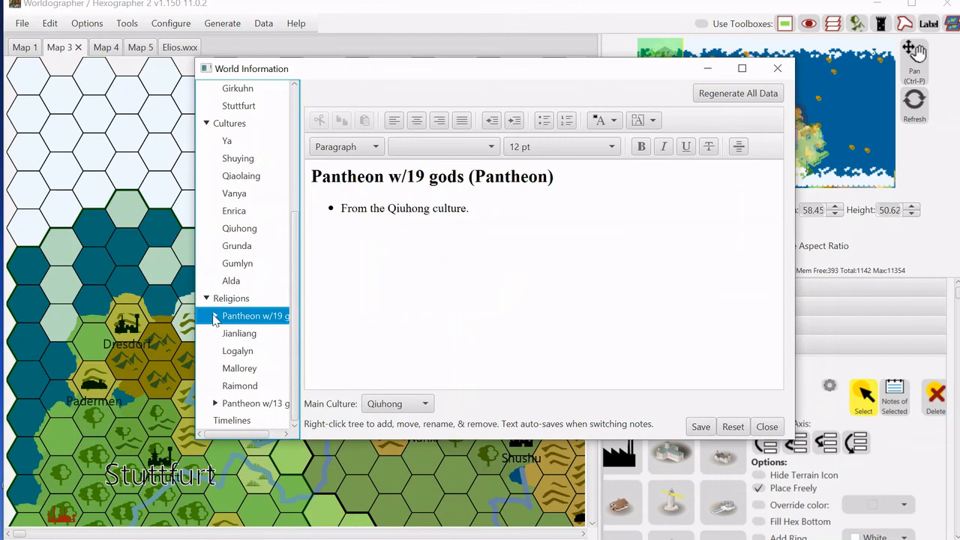
left_click(215, 315)
left_click(266, 267)
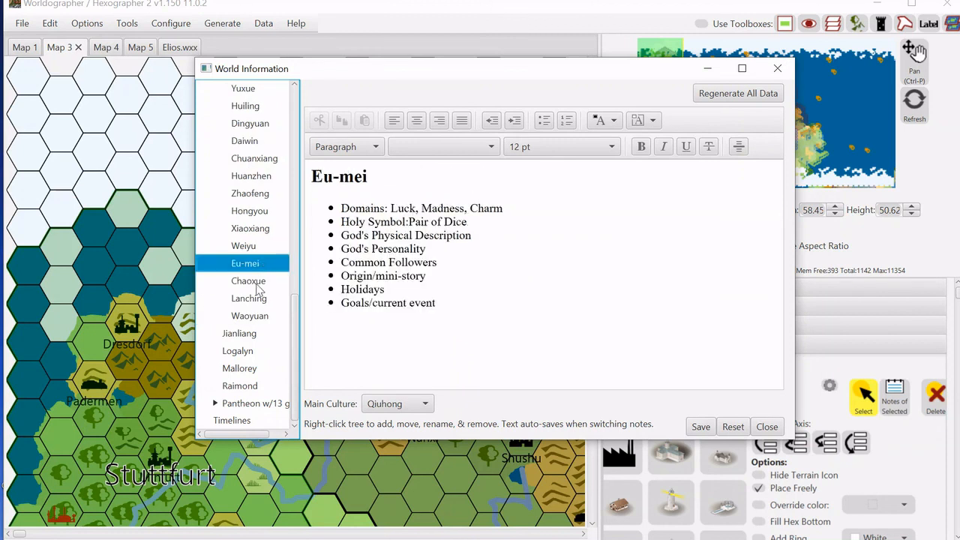
left_click(258, 286)
left_click(231, 339)
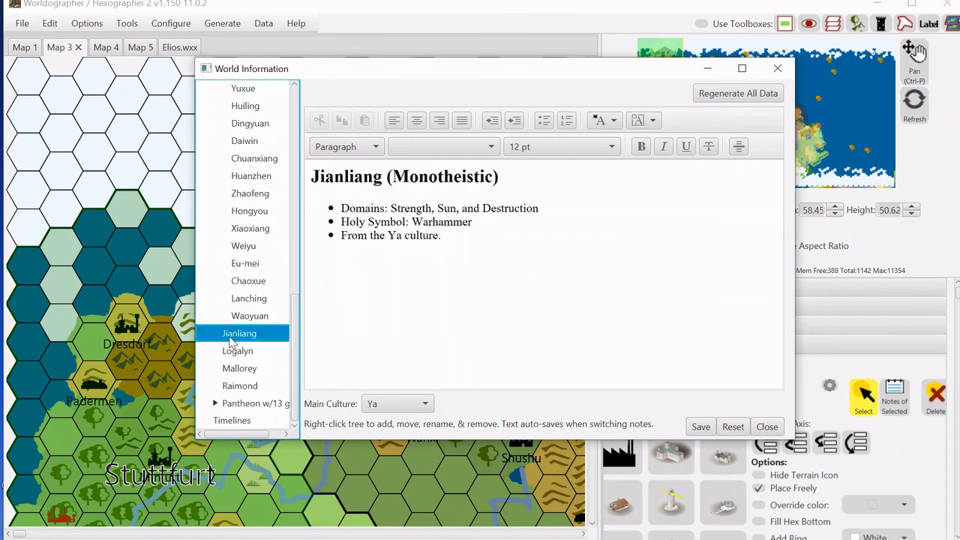
left_click(241, 356)
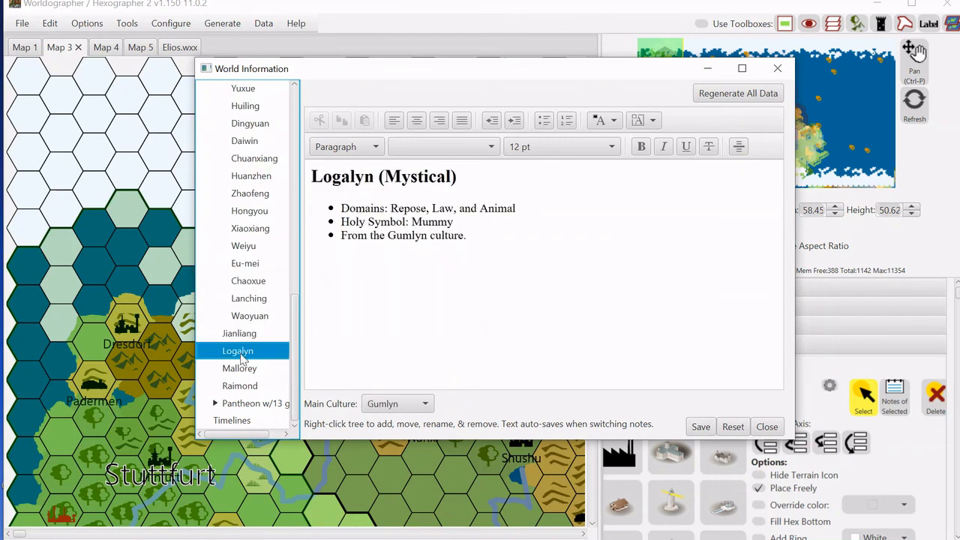
left_click(239, 369)
left_click(240, 387)
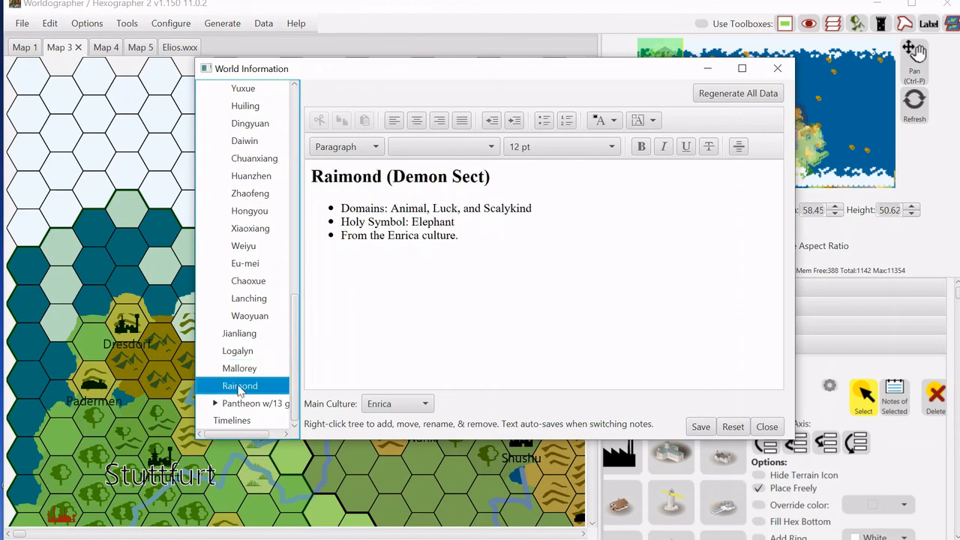
Expand the second pantheon, check the Timelines entry, and close the World Information window.
left_click(216, 403)
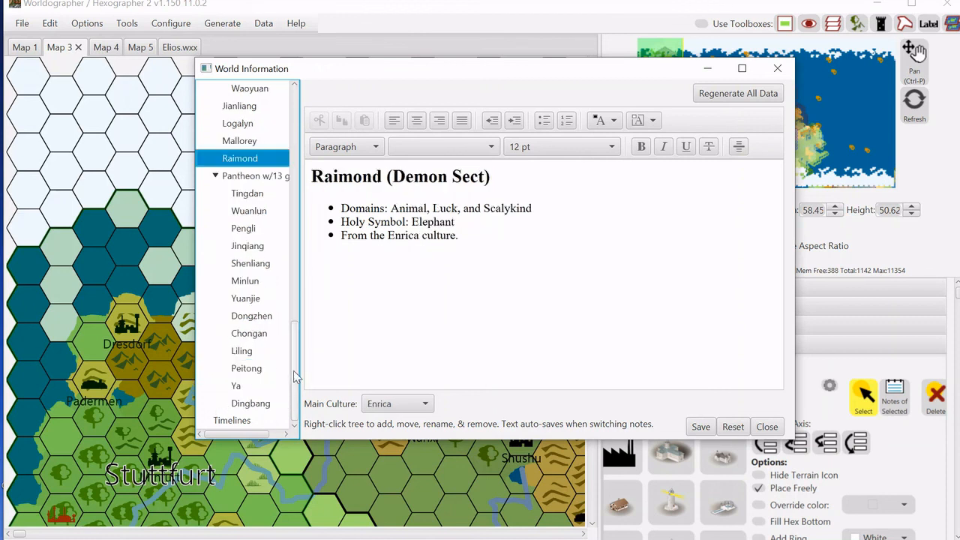
left_click_drag(295, 375, 306, 424)
left_click(246, 422)
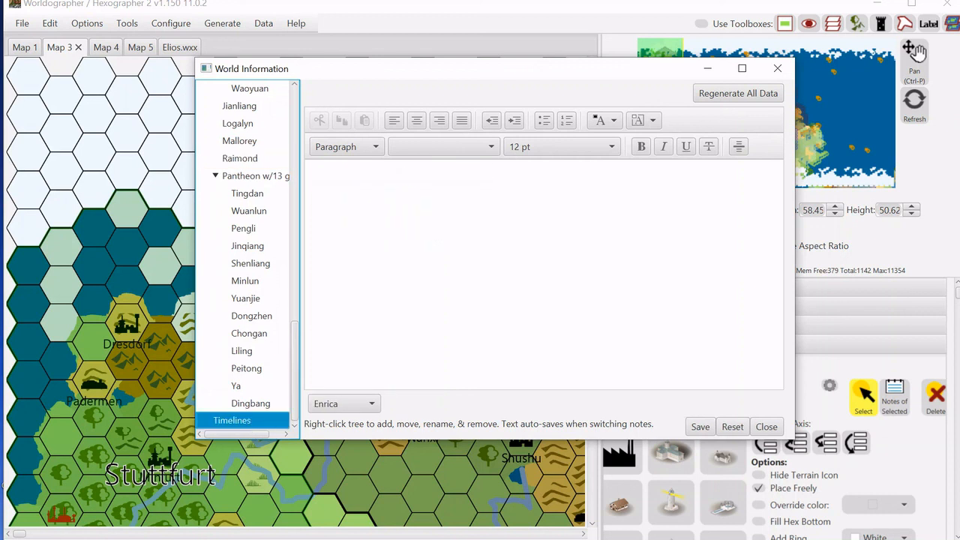
left_click(249, 160)
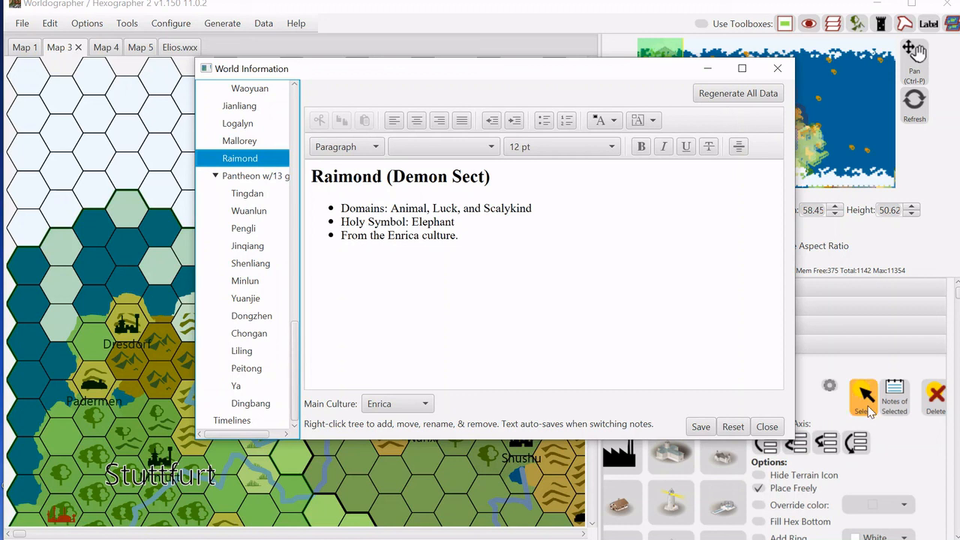
left_click(778, 67)
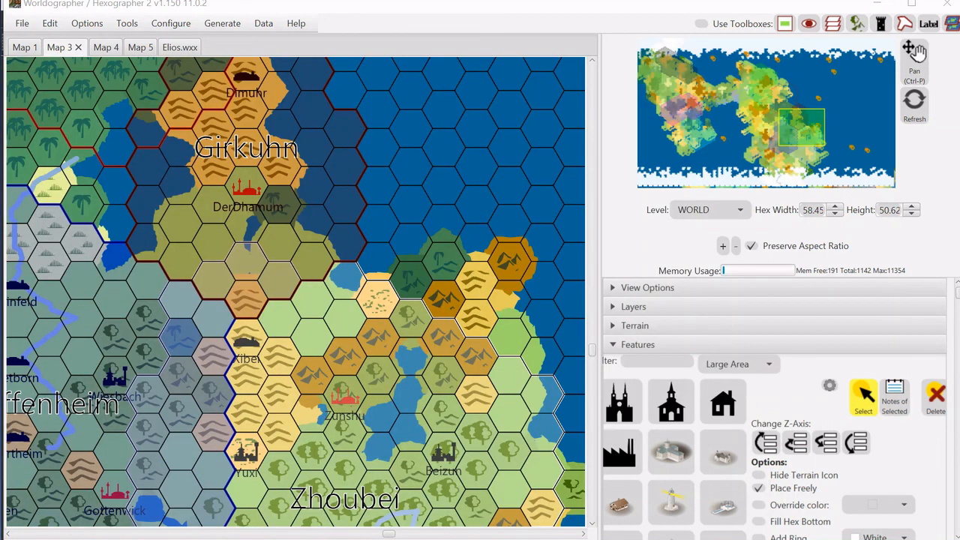